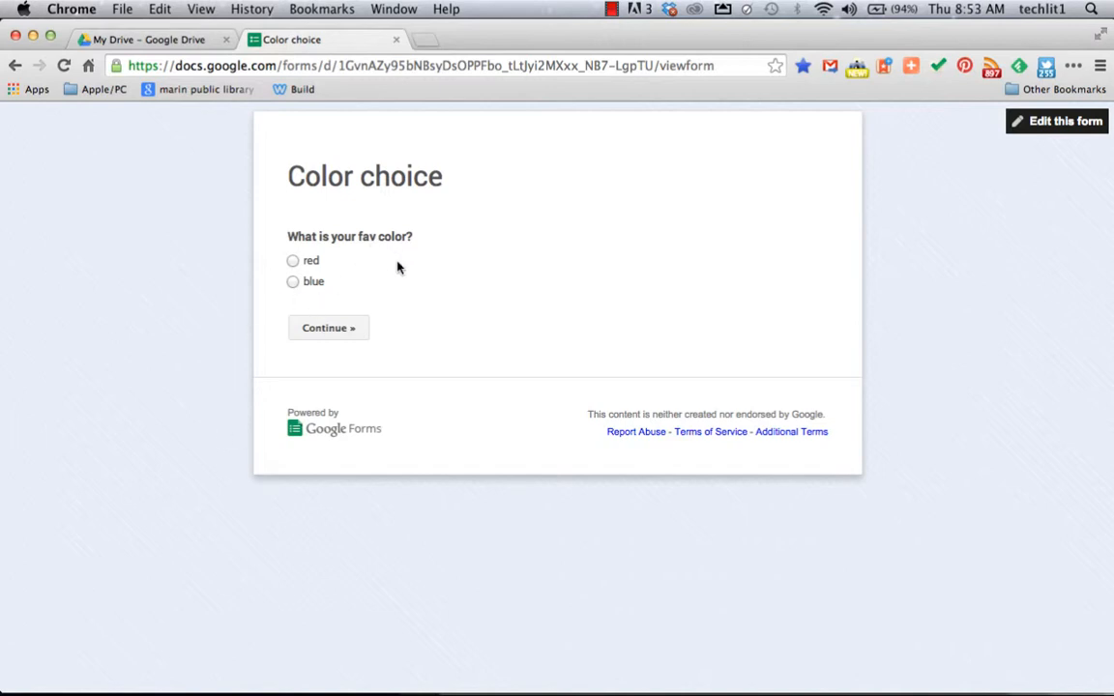
# Answer the Color choice form with red, give the reason "it's vibrant", and submit the response
pyautogui.click(293, 261)
pyautogui.click(329, 332)
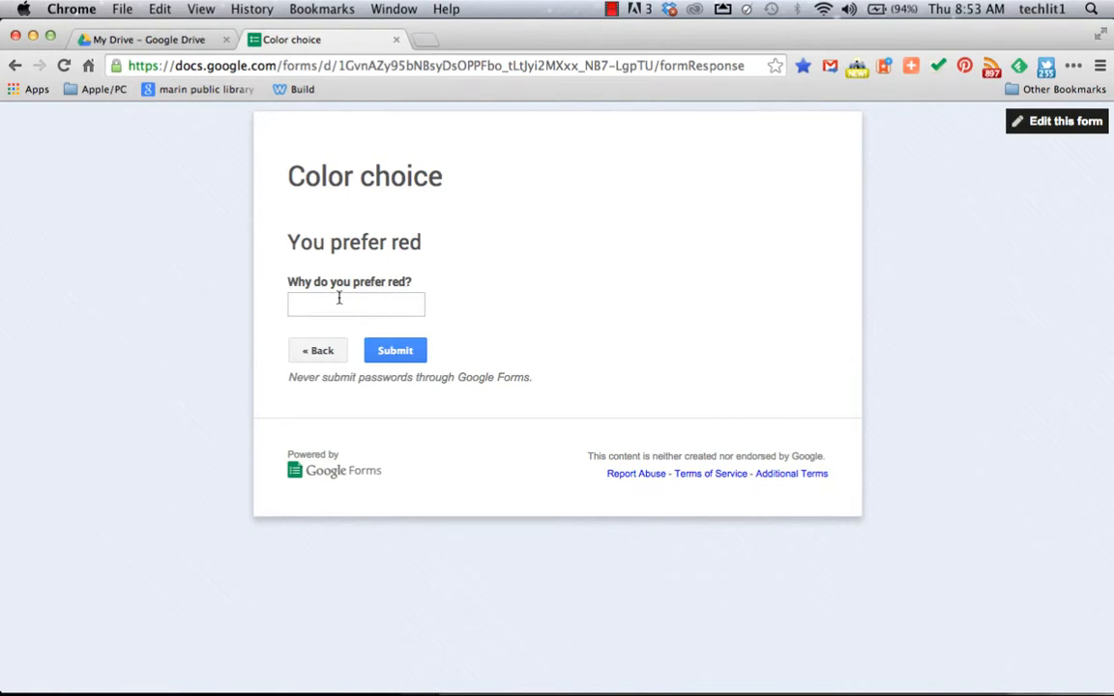
pyautogui.click(339, 301)
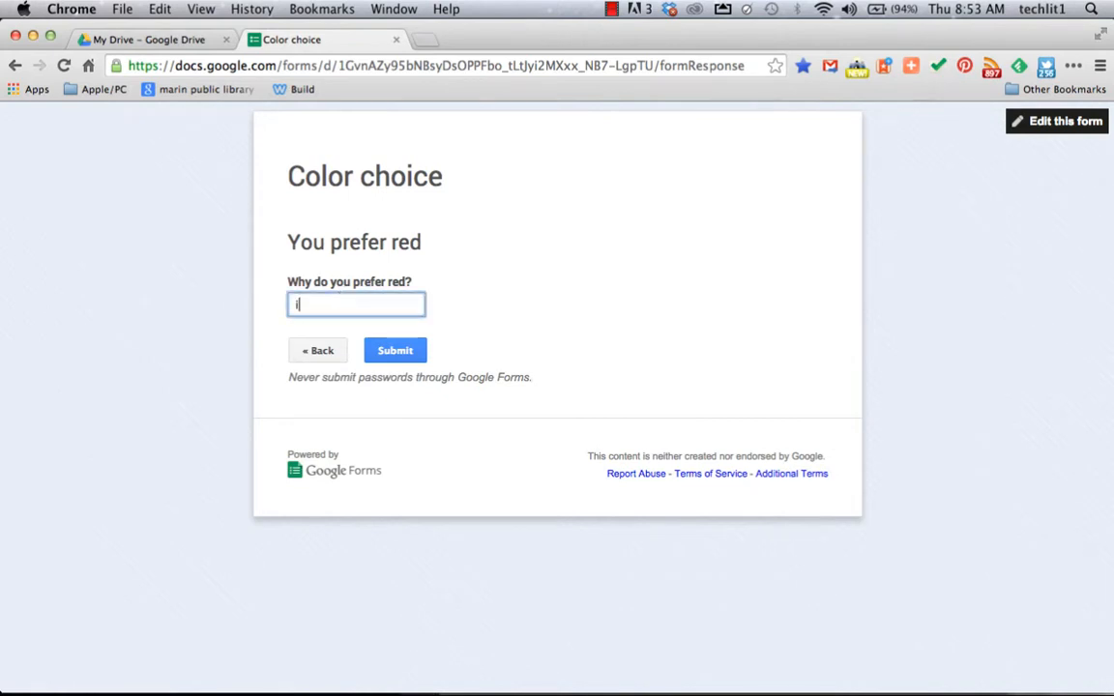
pyautogui.write("it's vibrant")
pyautogui.click(380, 352)
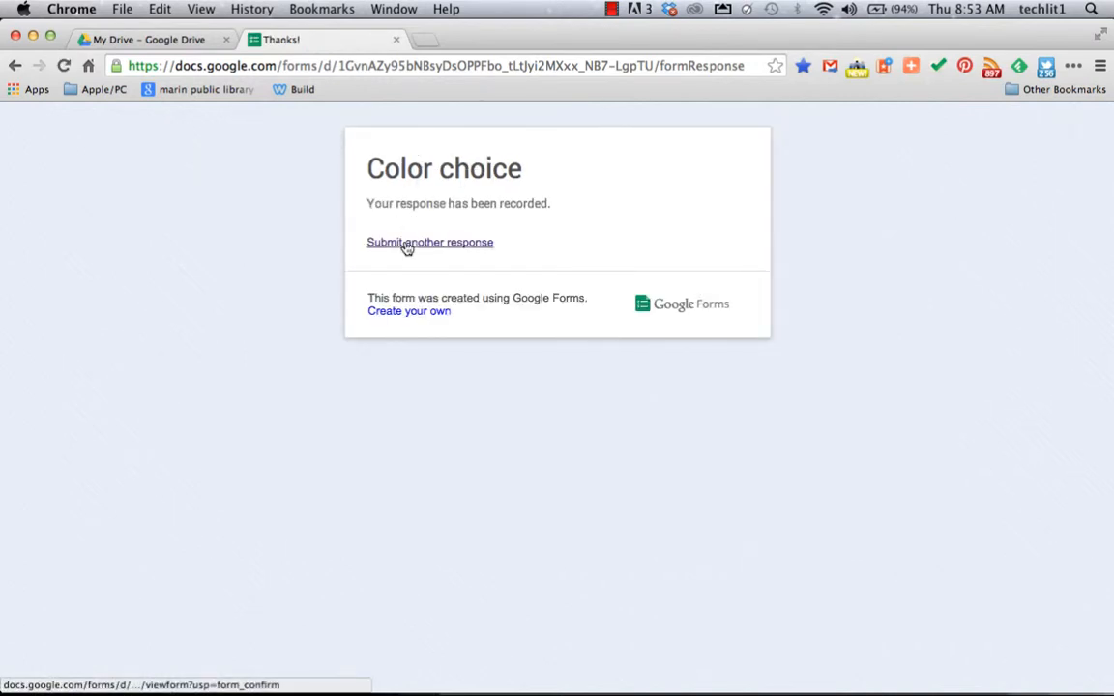
# Submit another response to the Color choice form, choosing blue with the reason "reminds me of the ocean"
pyautogui.click(407, 244)
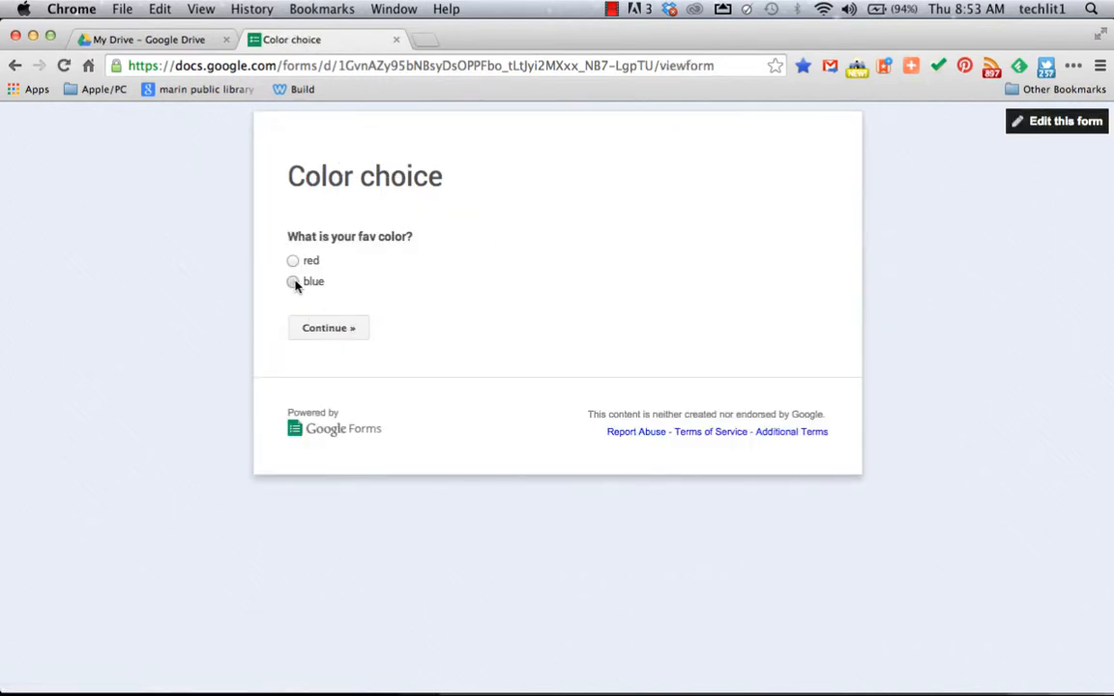
pyautogui.click(294, 282)
pyautogui.click(337, 327)
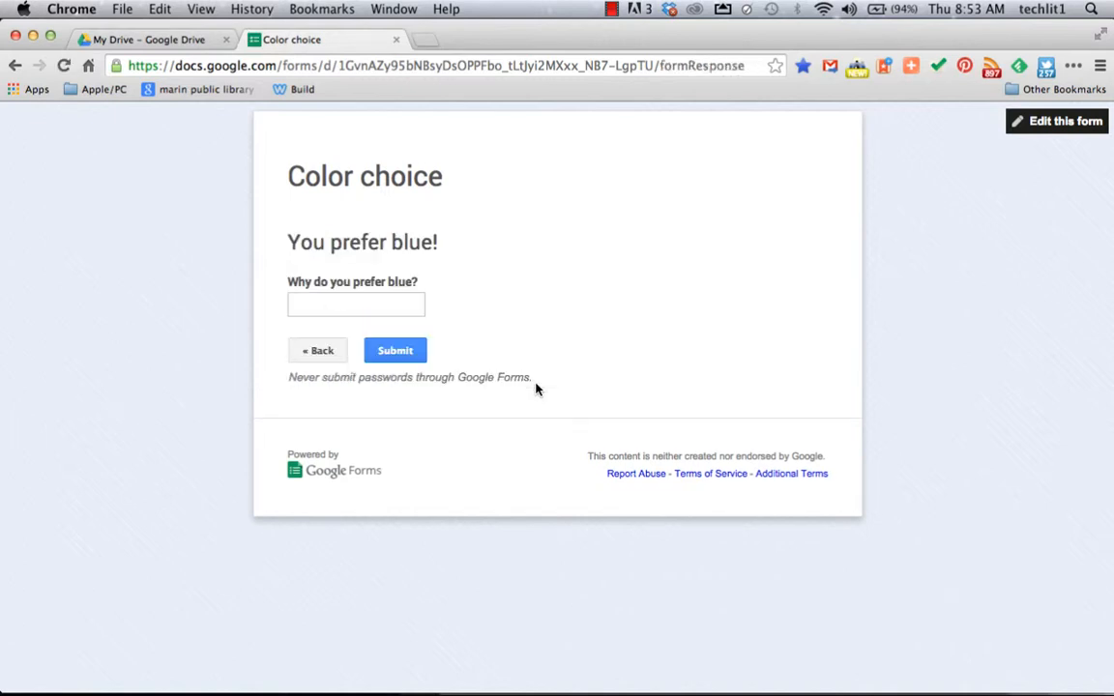
pyautogui.click(366, 308)
pyautogui.write('r')
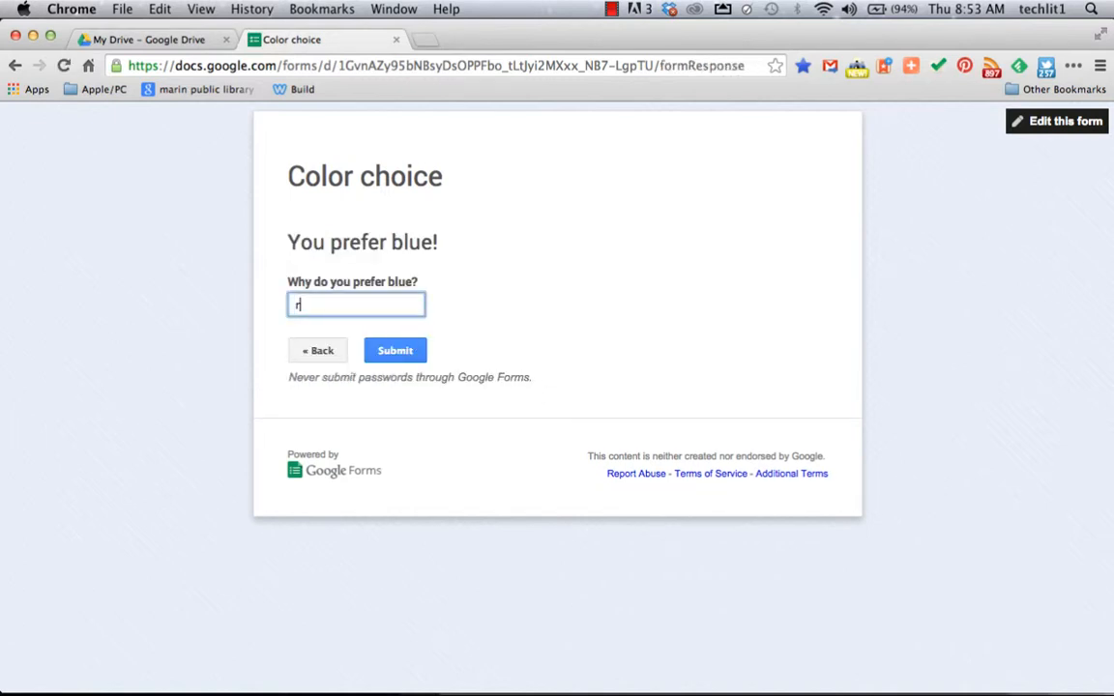
pyautogui.write('eminds me of the ocean')
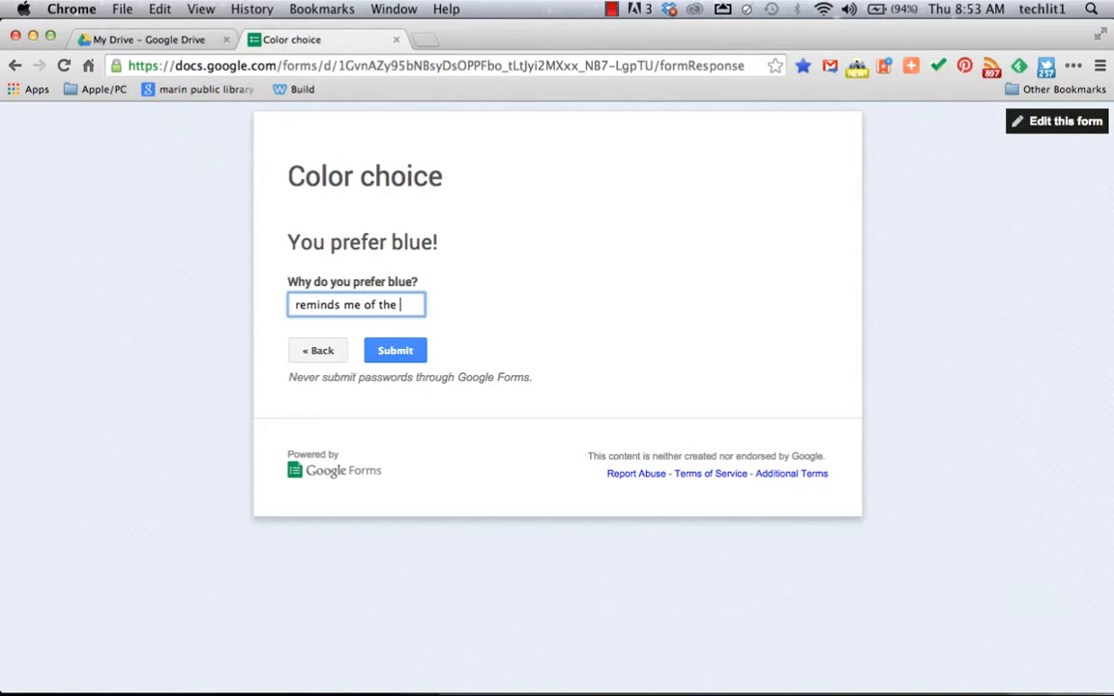
pyautogui.click(407, 356)
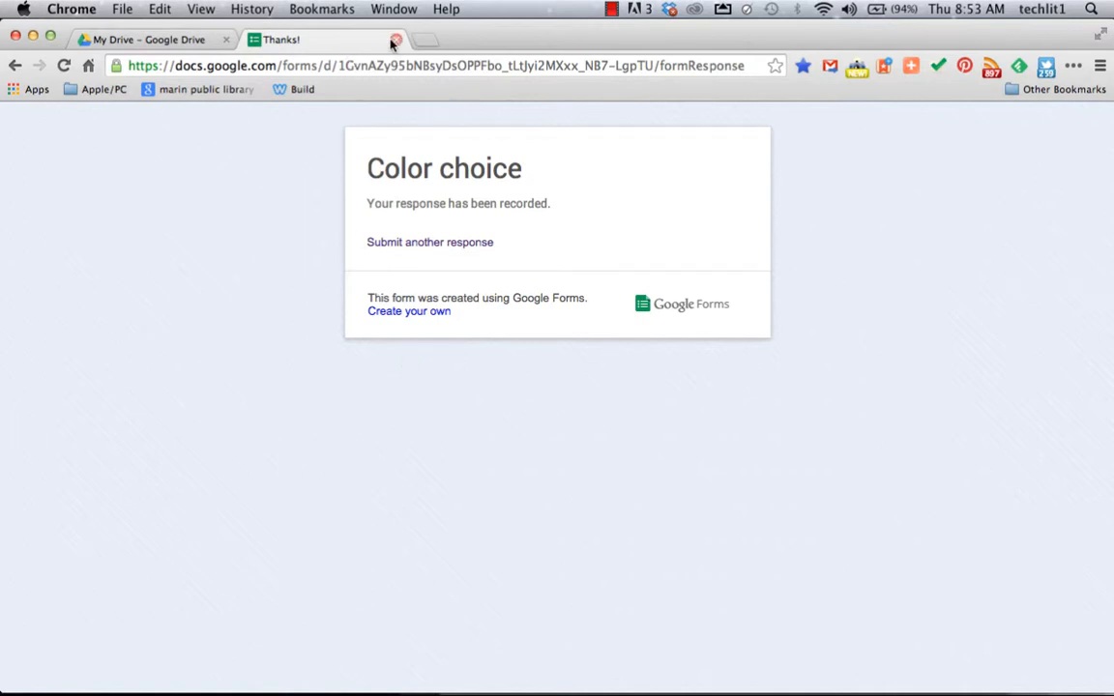
# Create a new form in Google Drive and name it "Pet preference"
pyautogui.click(177, 35)
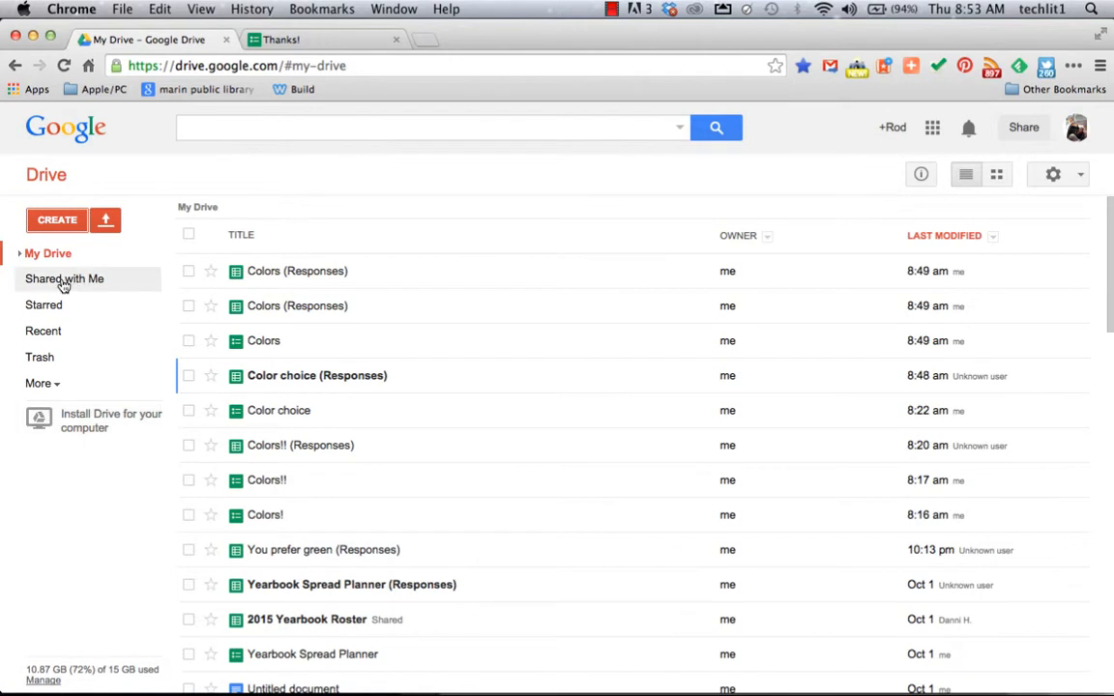
pyautogui.click(85, 221)
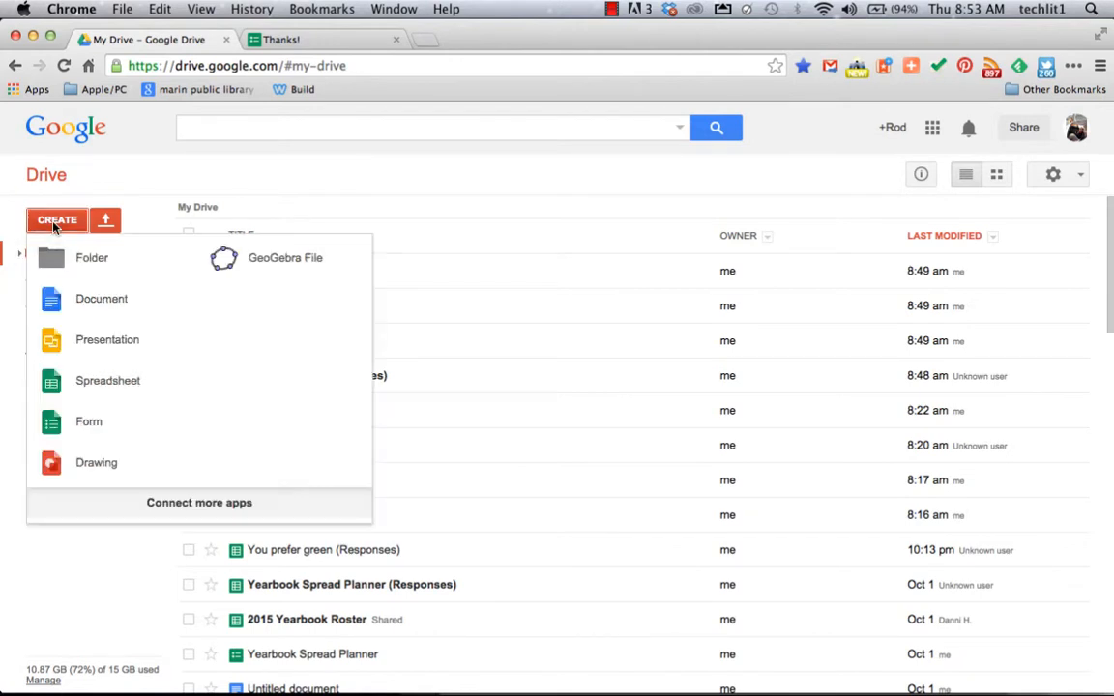
pyautogui.click(107, 431)
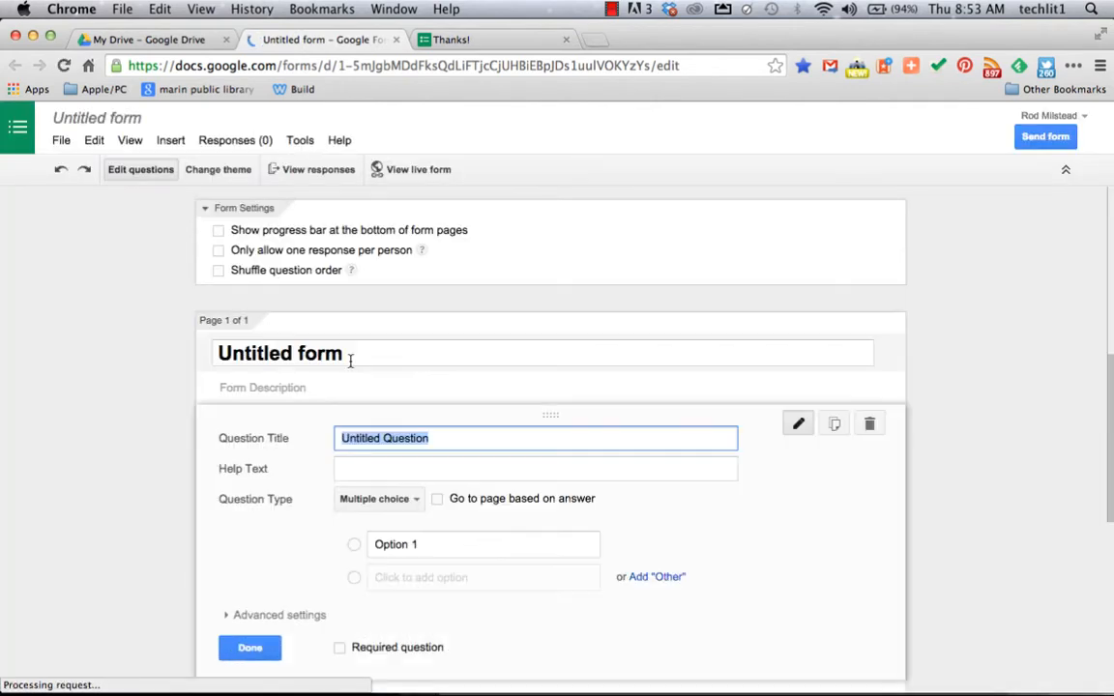
pyautogui.click(124, 118)
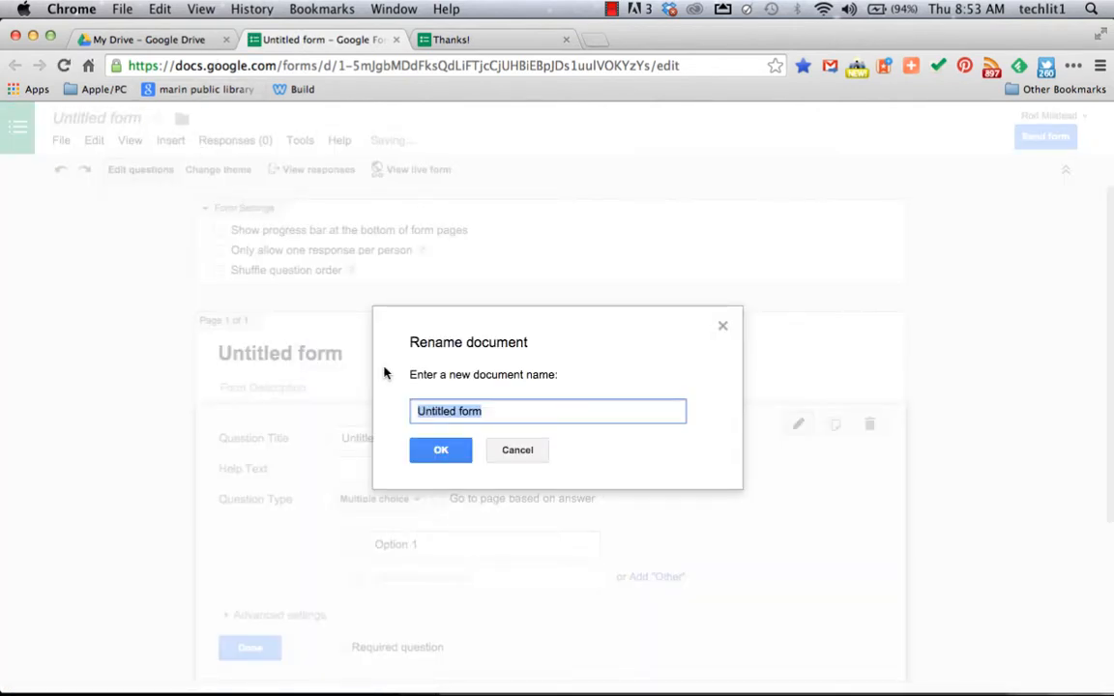
pyautogui.write('Pet')
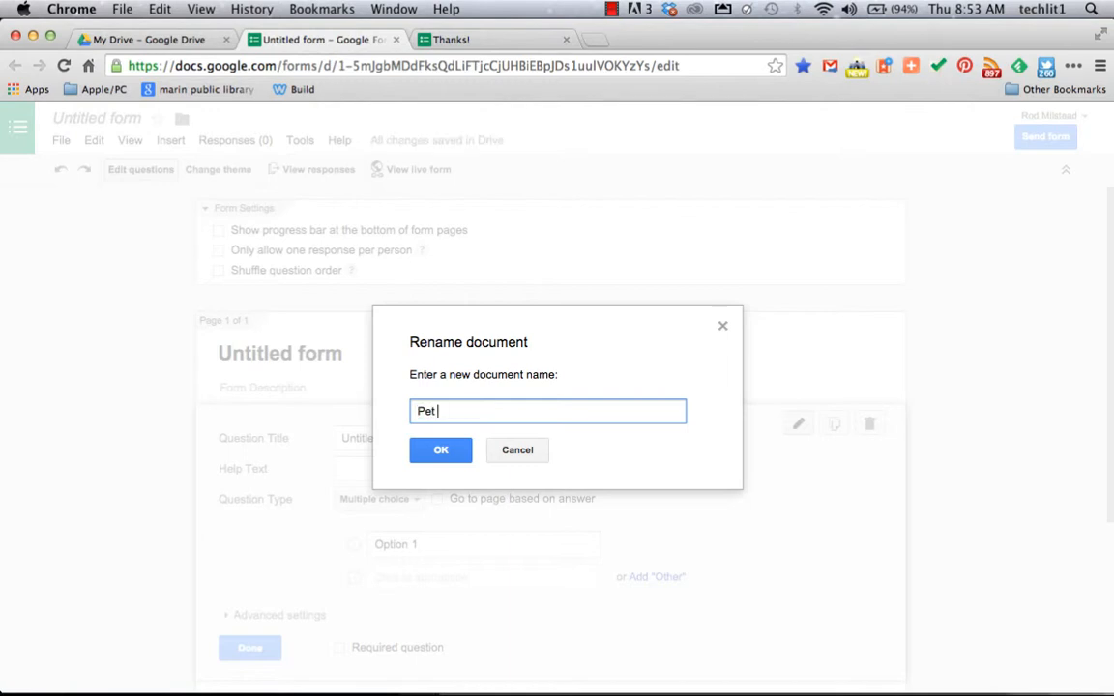
pyautogui.write(' preference')
pyautogui.click(441, 450)
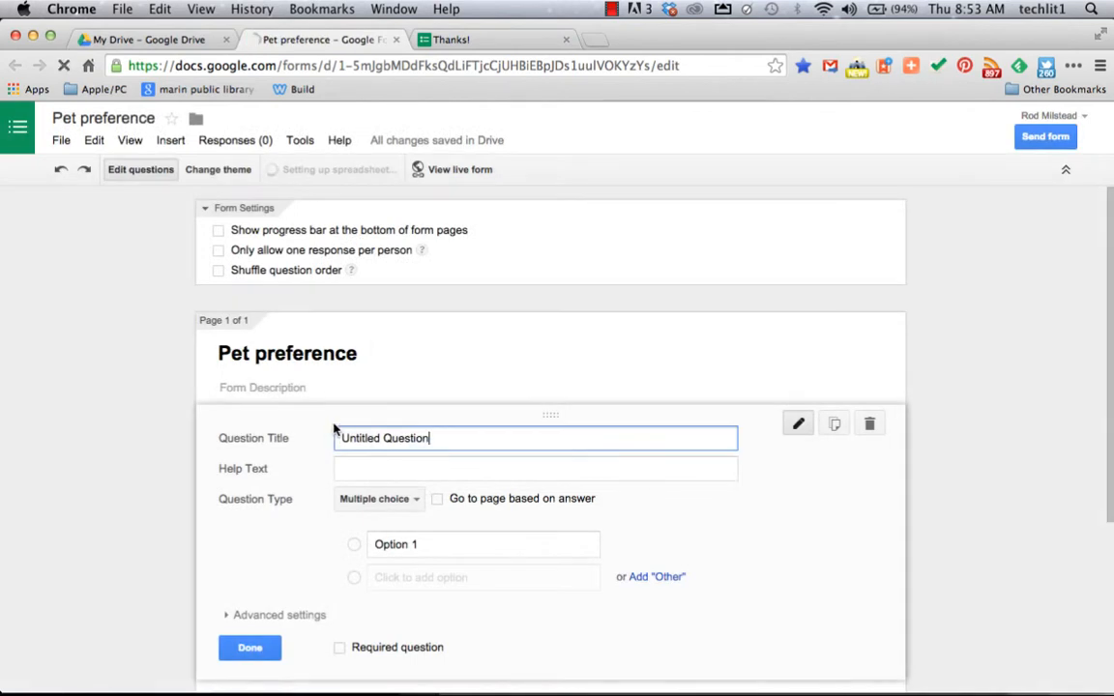
# Title the first multiple choice question "What type of pet do you prefer?"
pyautogui.write('What ty')
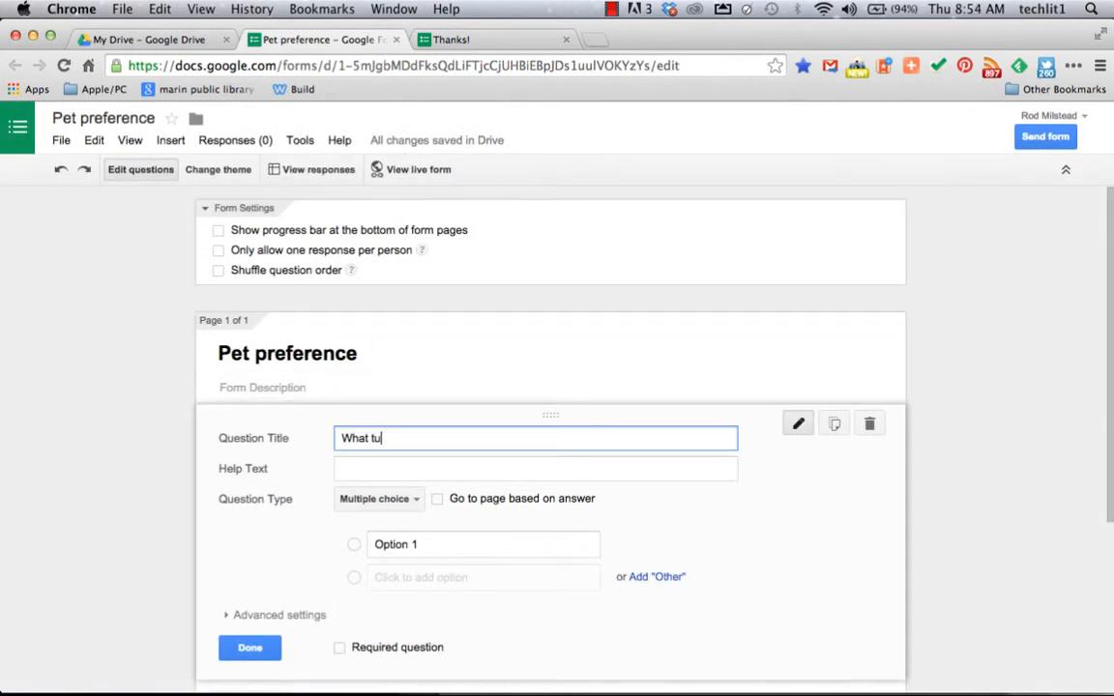
pyautogui.write('pe')
pyautogui.press('BackSpace')
pyautogui.press('BackSpace')
pyautogui.write('pe of pet do you p')
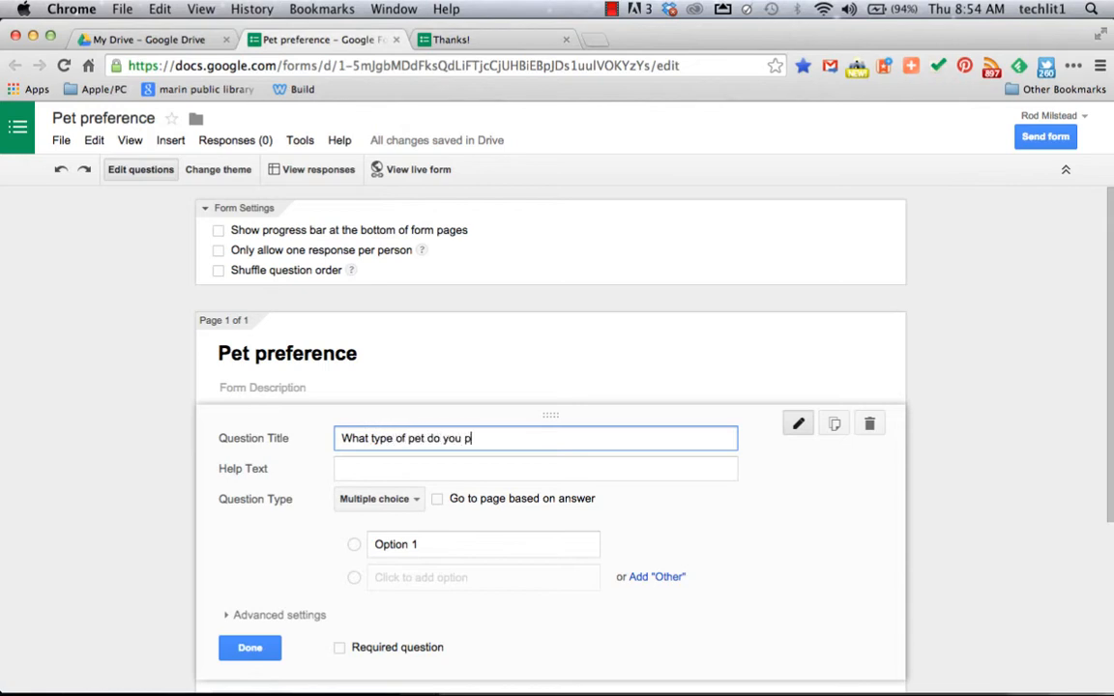
pyautogui.write('refer?')
# Give the pet question the answer options "dog" and "cat", and finish editing the question
pyautogui.scroll(-2, 357, 529)
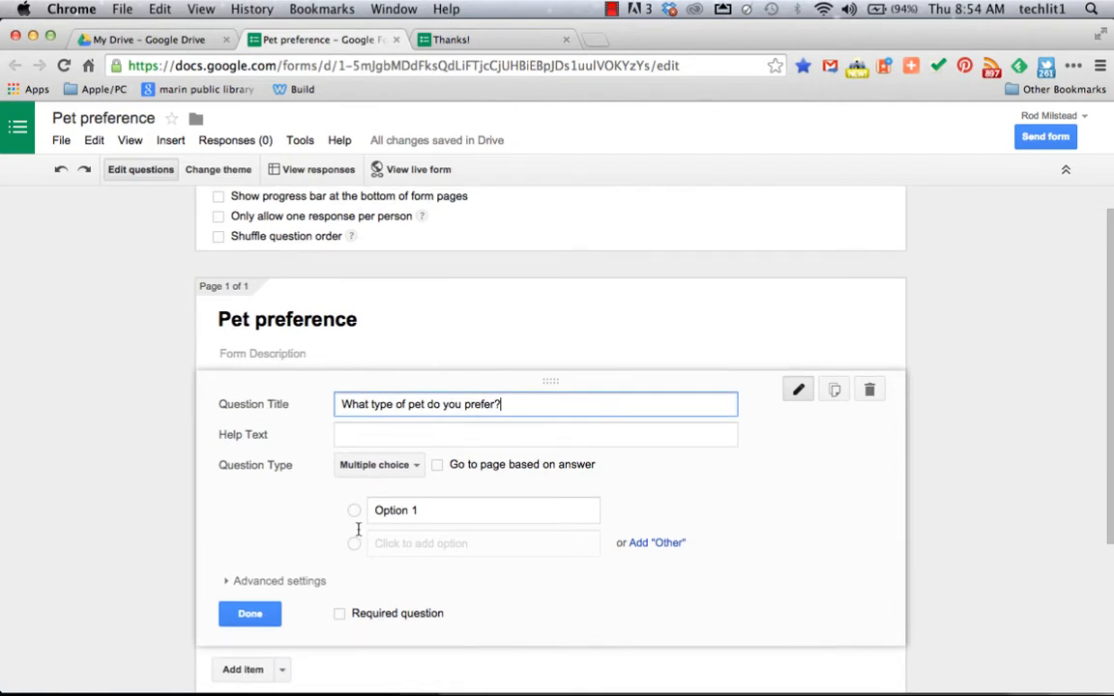
pyautogui.click(375, 510)
pyautogui.write('dog')
pyautogui.click(384, 542)
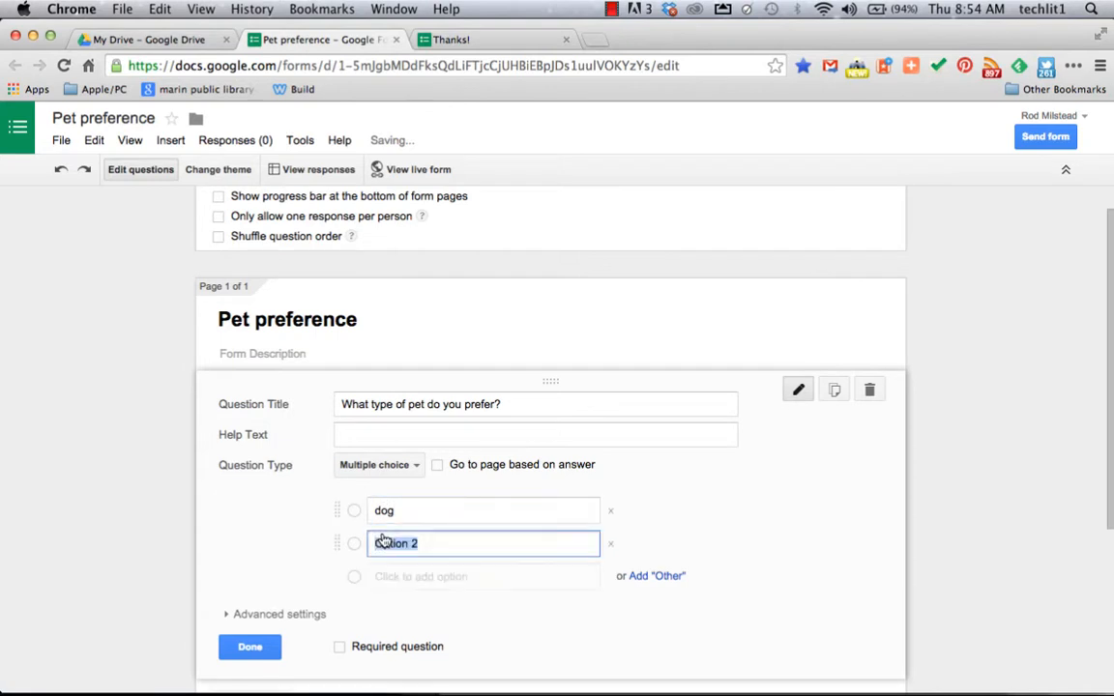
pyautogui.write('cat')
pyautogui.click(255, 531)
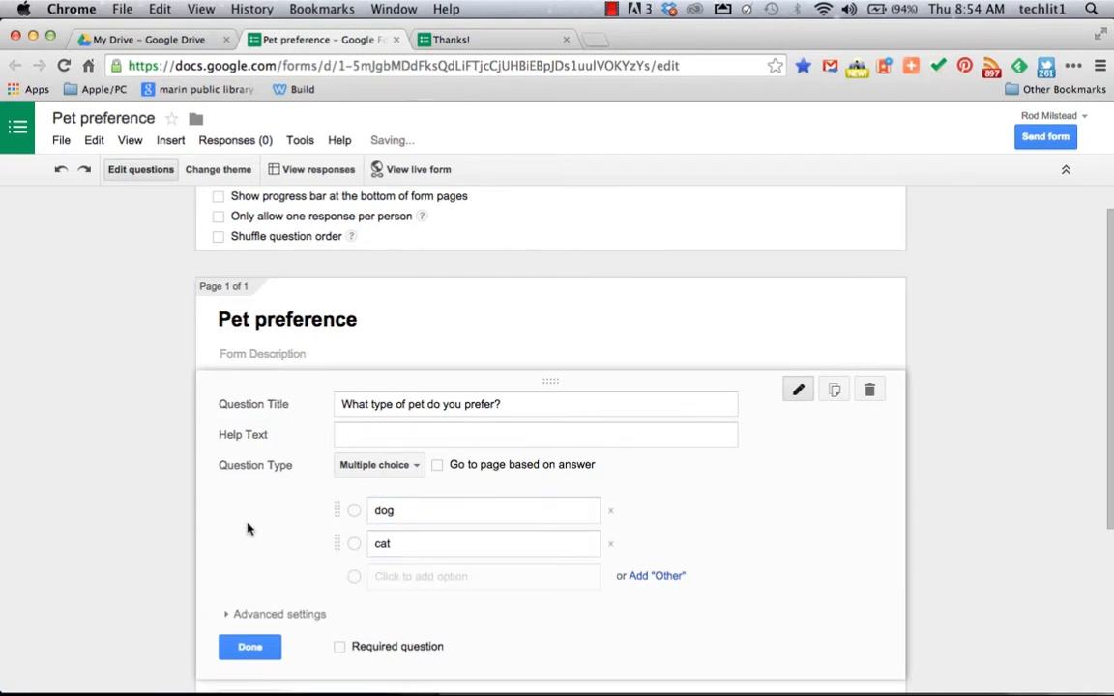
pyautogui.scroll(-1, 246, 529)
pyautogui.click(242, 622)
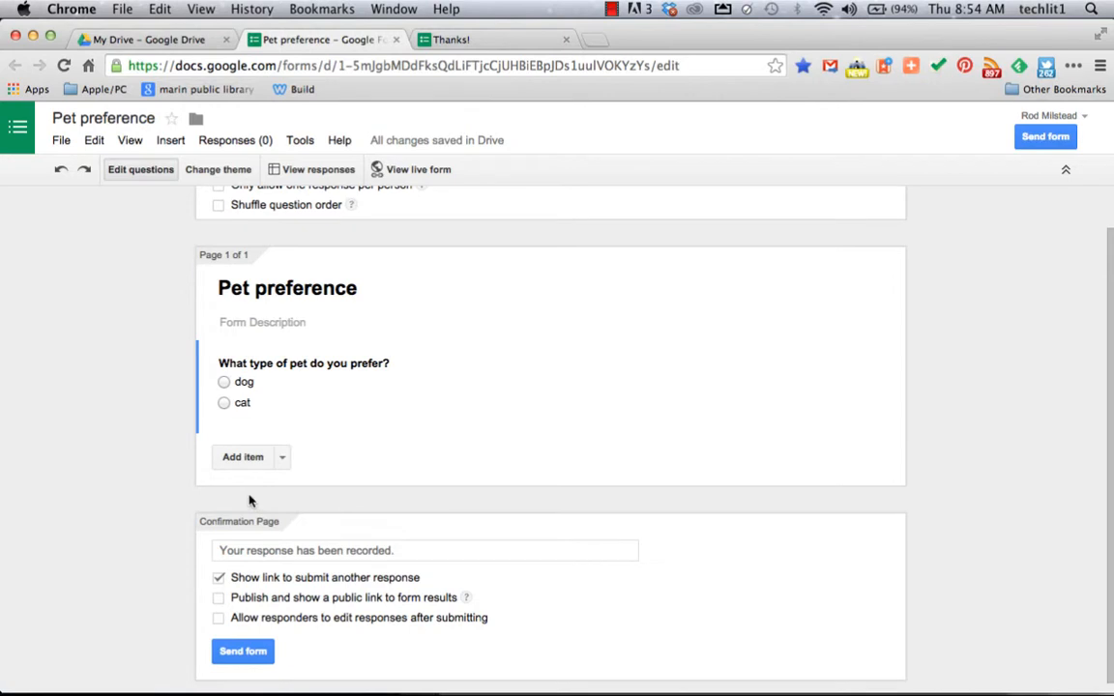
# Add a page break after the pet question and title the new page "Dogs"
pyautogui.click(282, 458)
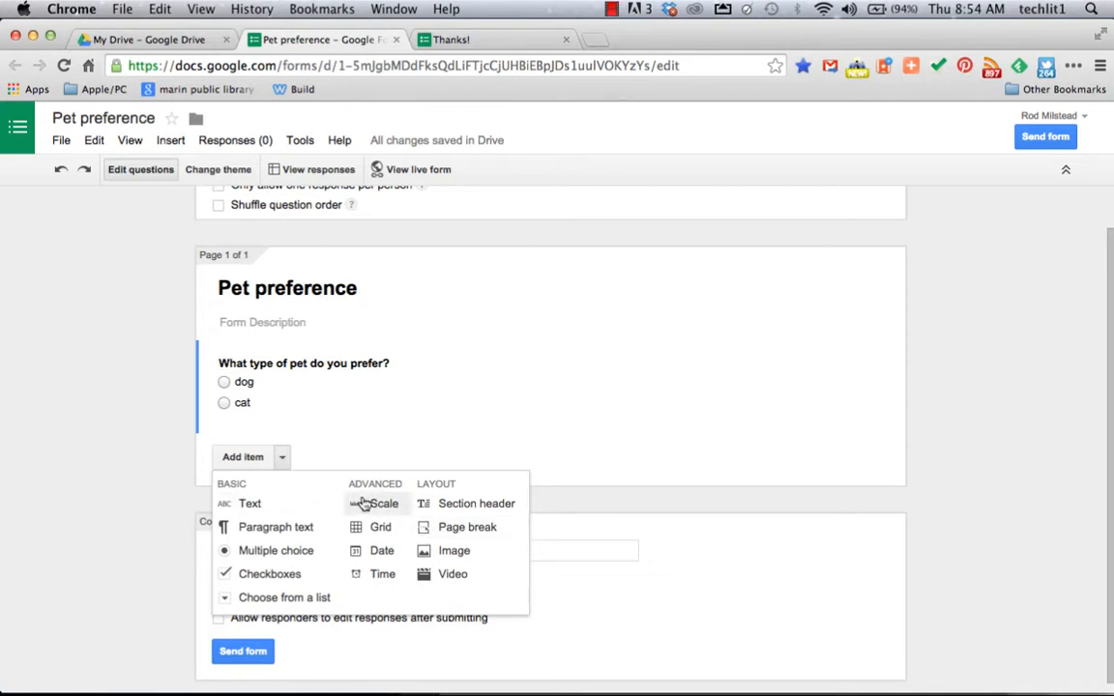
pyautogui.click(463, 529)
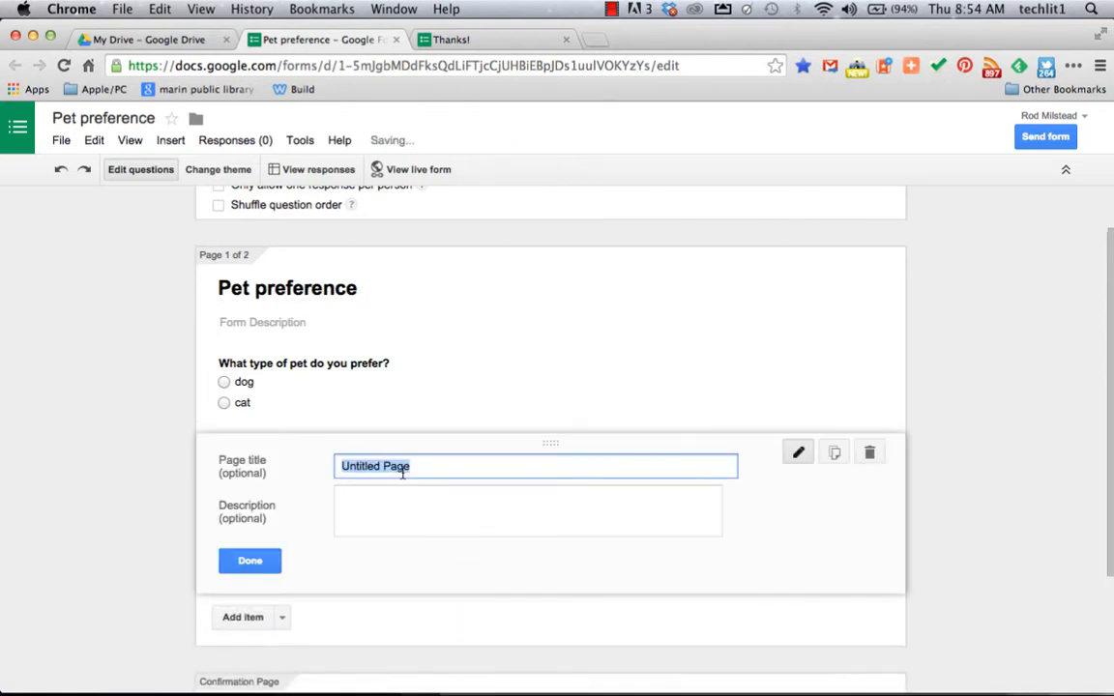
pyautogui.write('Dogs')
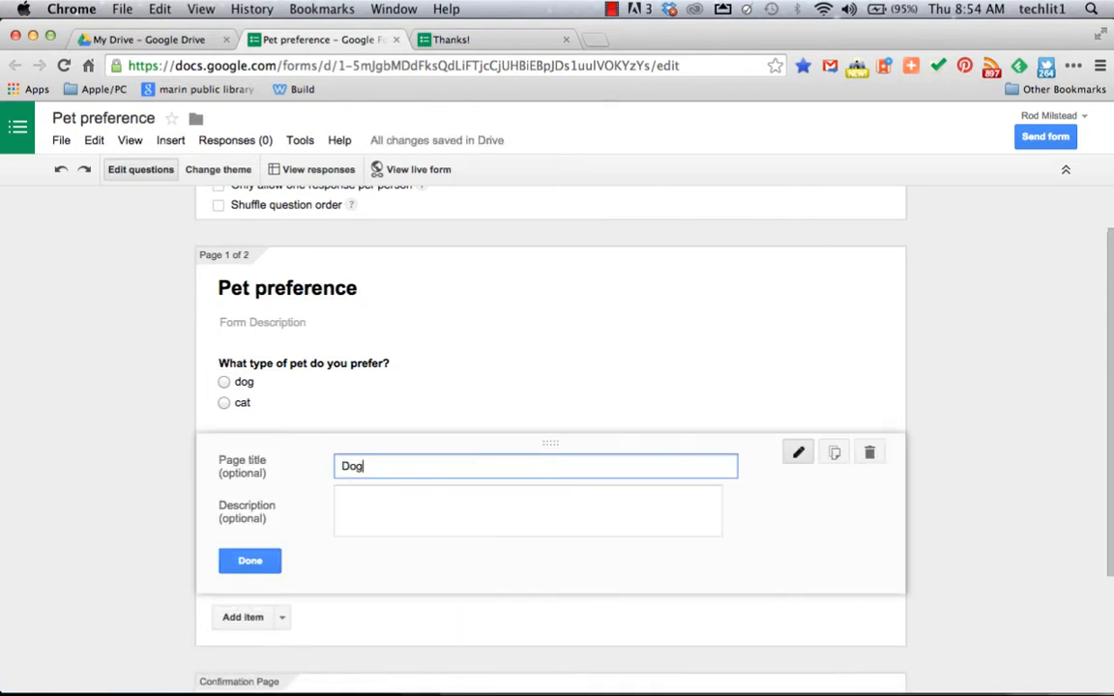
pyautogui.click(242, 562)
# Add a text question titled "Why do you prefer dogs?" to the Dogs page
pyautogui.scroll(-2, 181, 556)
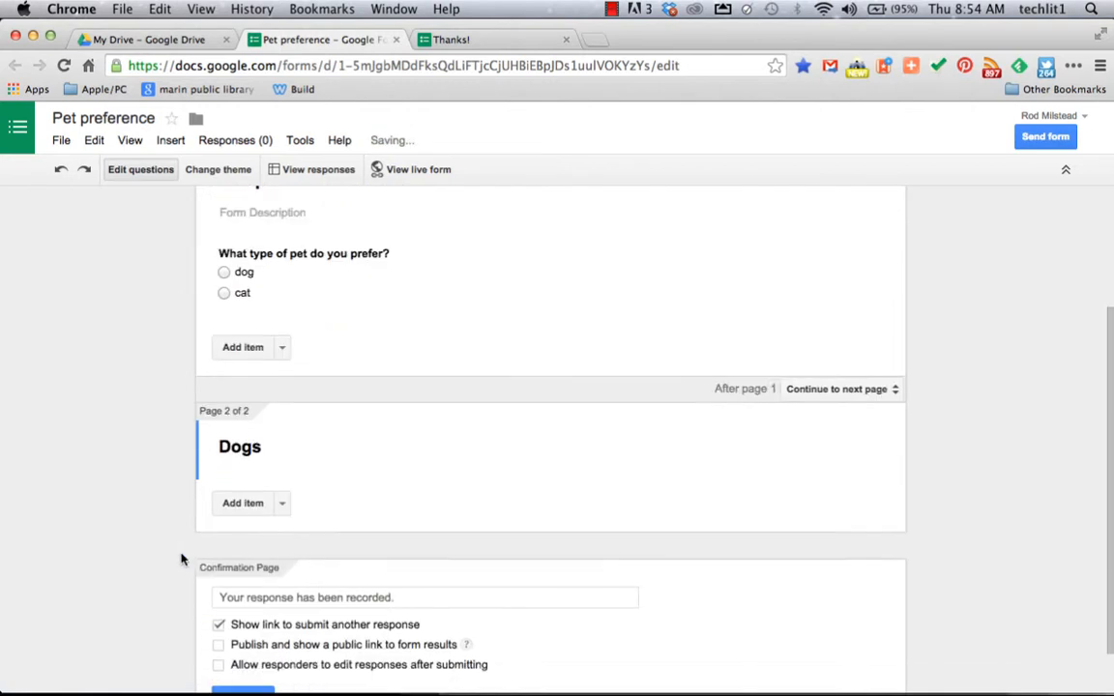
pyautogui.click(282, 504)
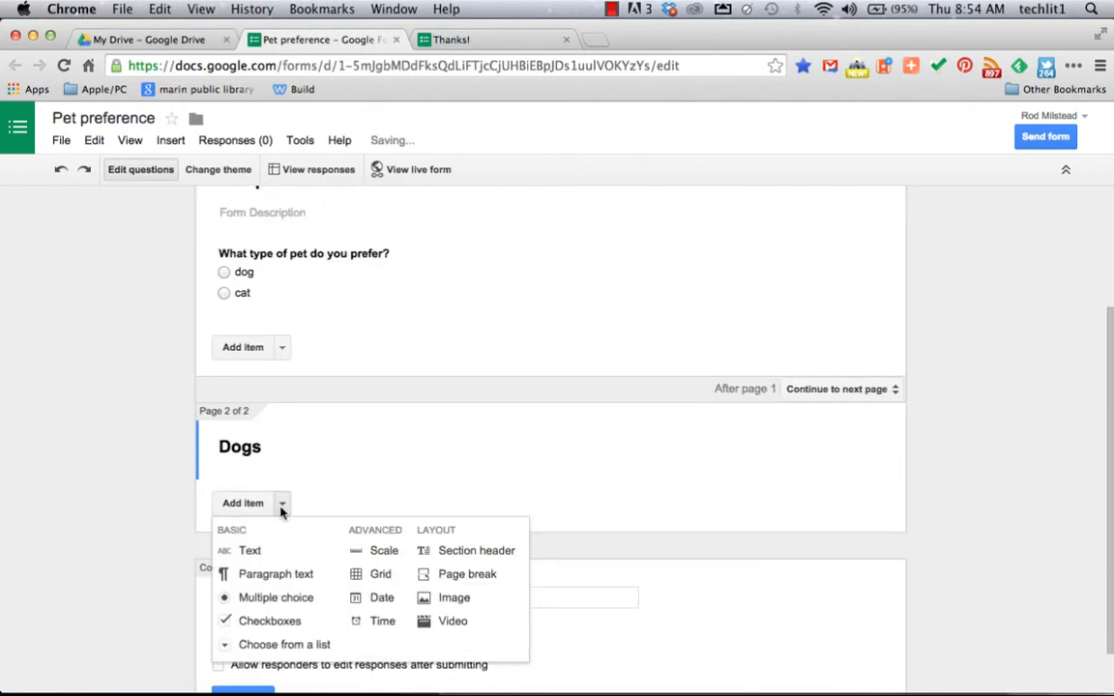
pyautogui.click(248, 555)
pyautogui.write('Why do ')
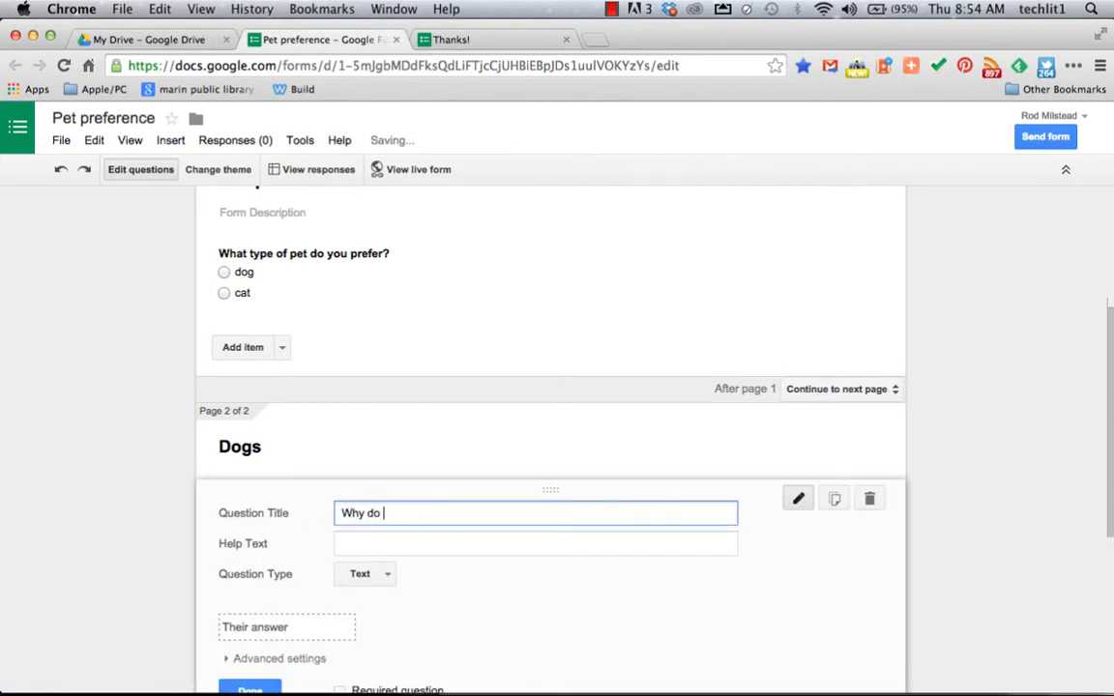
pyautogui.write('you p')
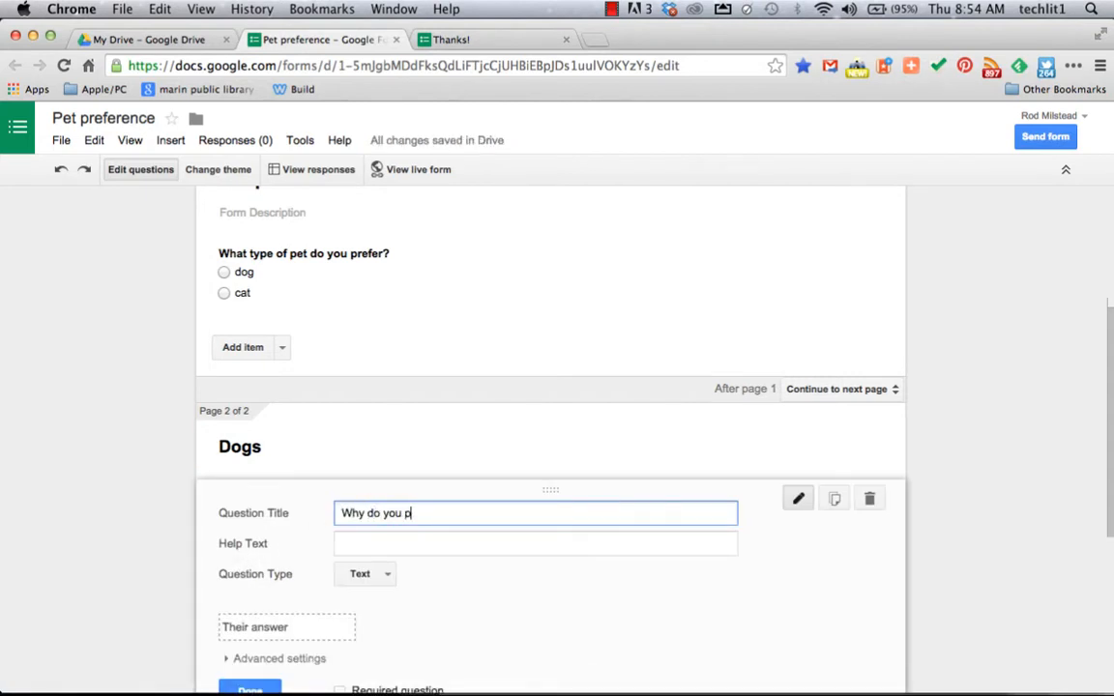
pyautogui.write('refer dogs?')
pyautogui.scroll(-3, 196, 500)
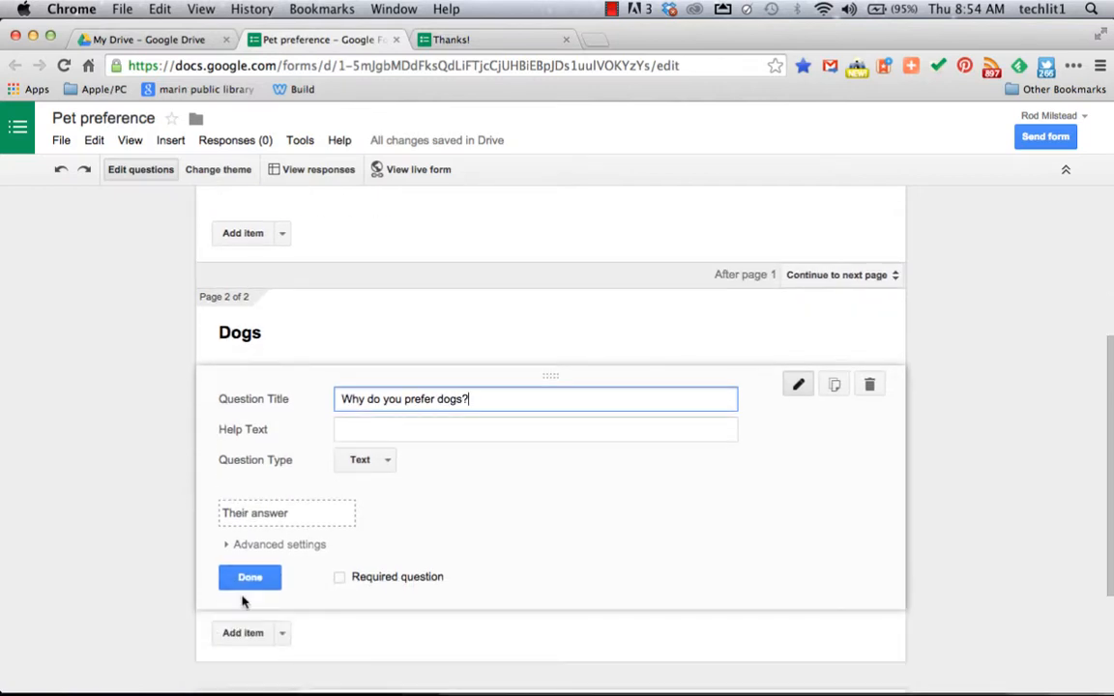
pyautogui.click(248, 578)
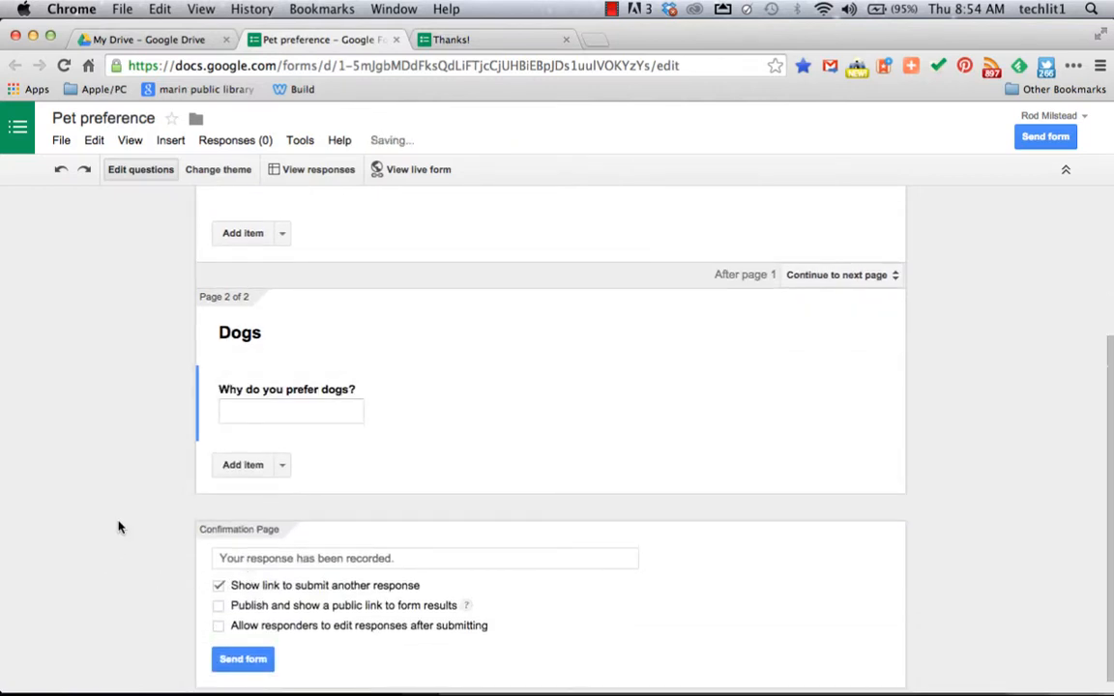
# Add a page break after the dogs question and title the new page "Cats"
pyautogui.click(282, 465)
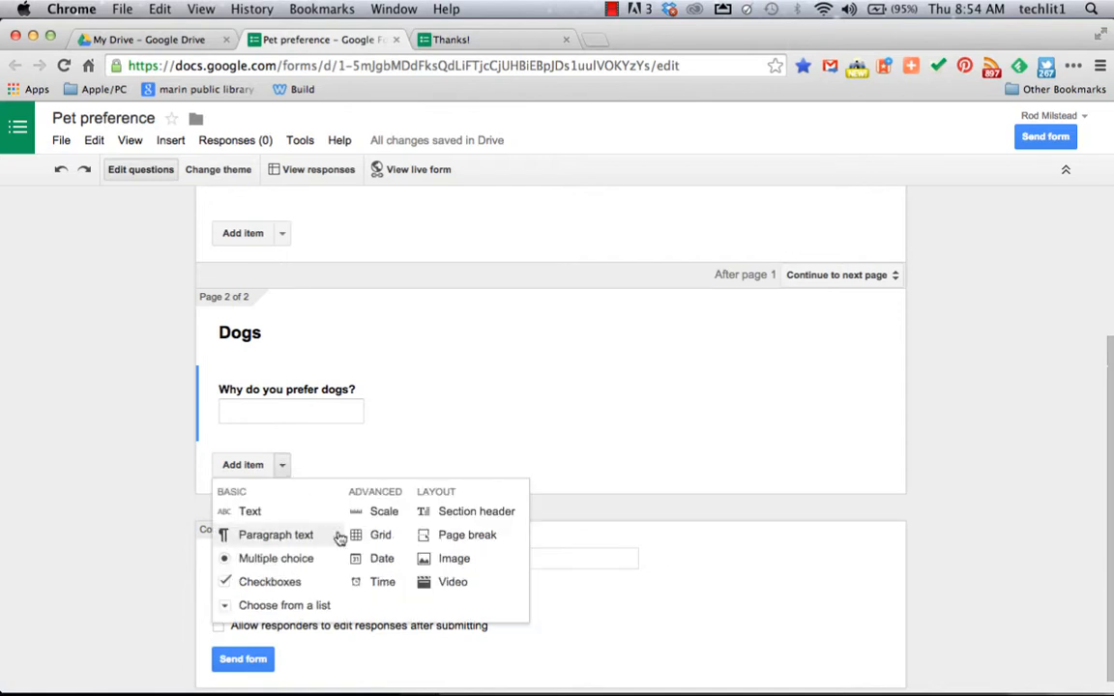
pyautogui.click(453, 536)
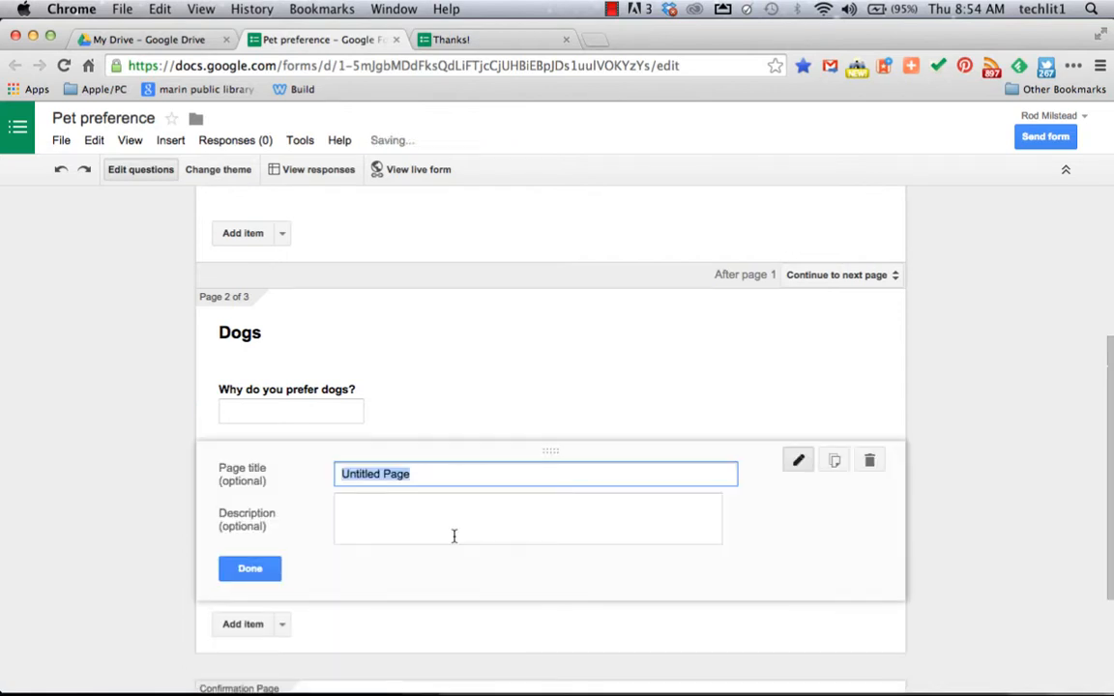
pyautogui.write('Cats')
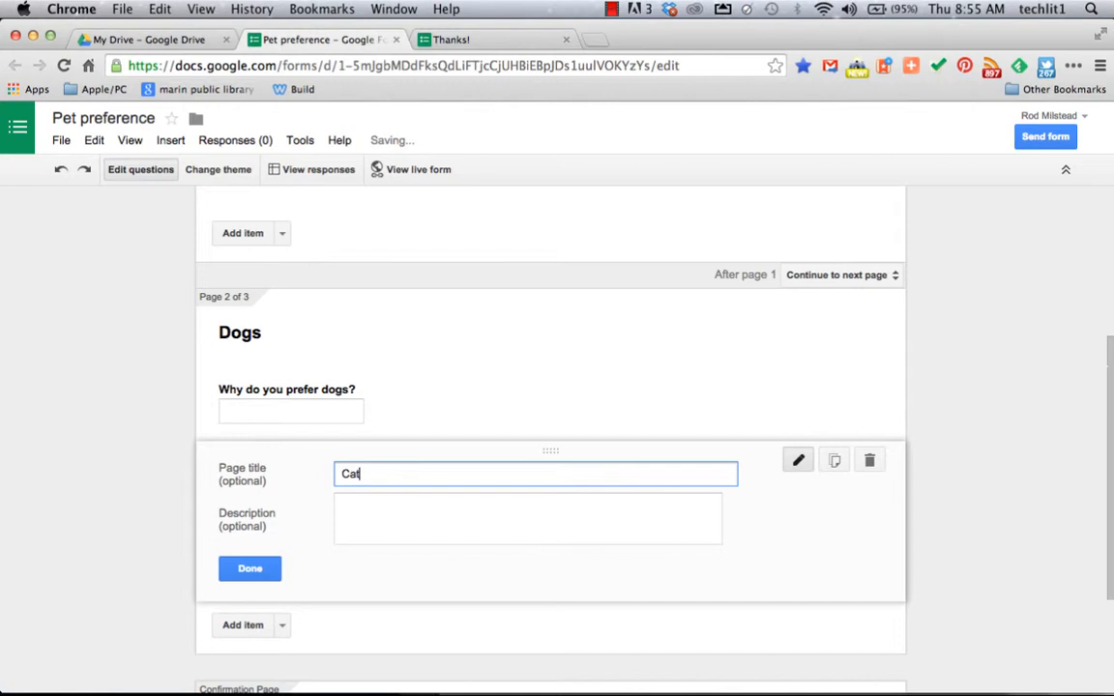
pyautogui.click(256, 567)
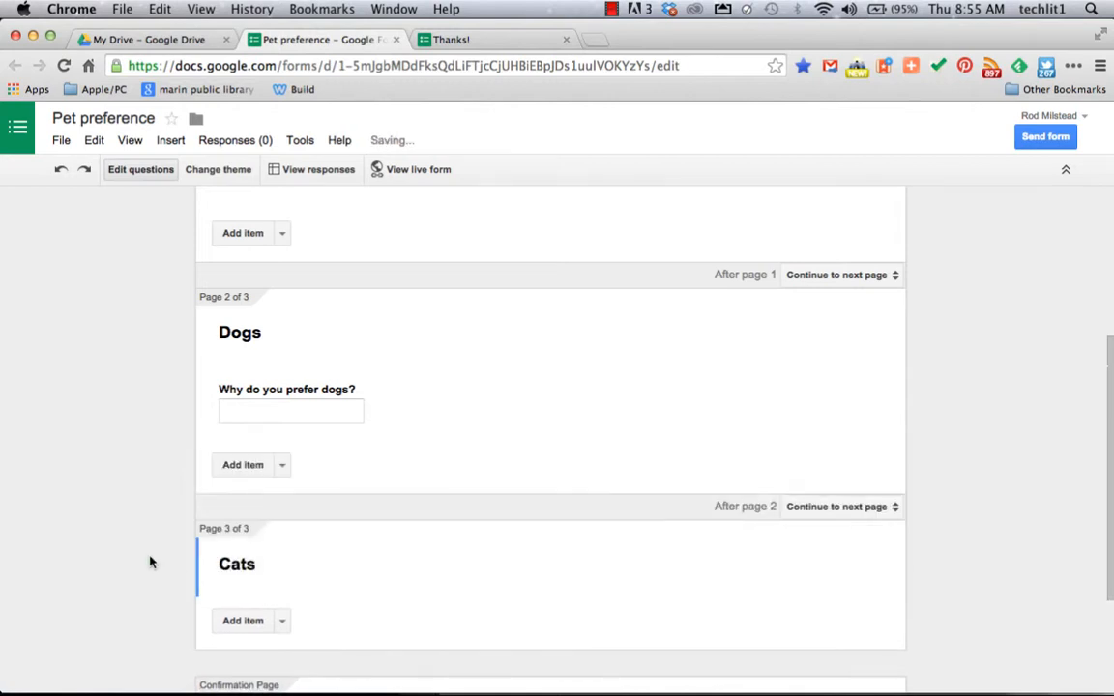
# Add a text question titled "Why do you prefer cats?" to the Cats page and finish editing it
pyautogui.scroll(-3, 169, 541)
pyautogui.click(282, 484)
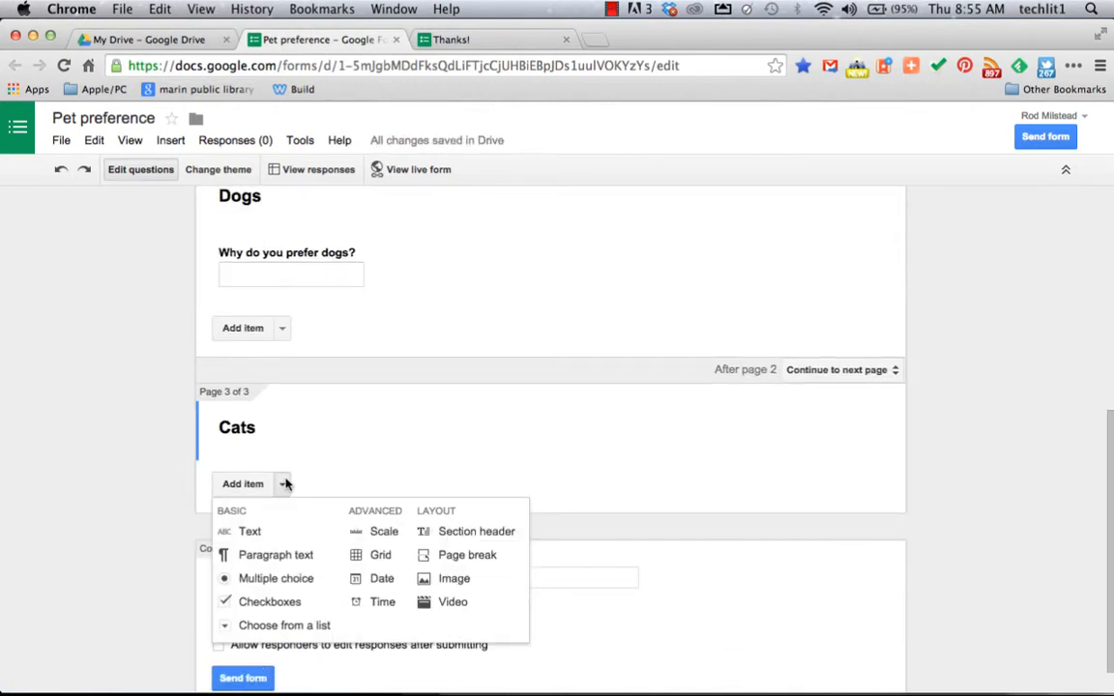
pyautogui.click(250, 531)
pyautogui.write('Wh')
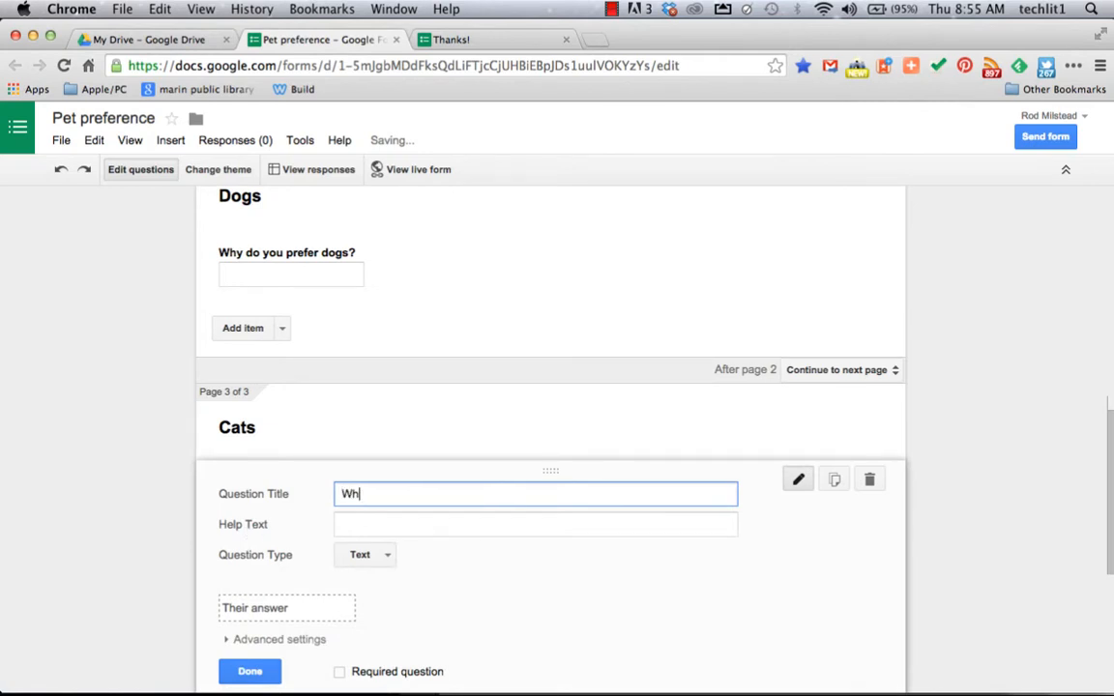
pyautogui.write('y do you prefer cats')
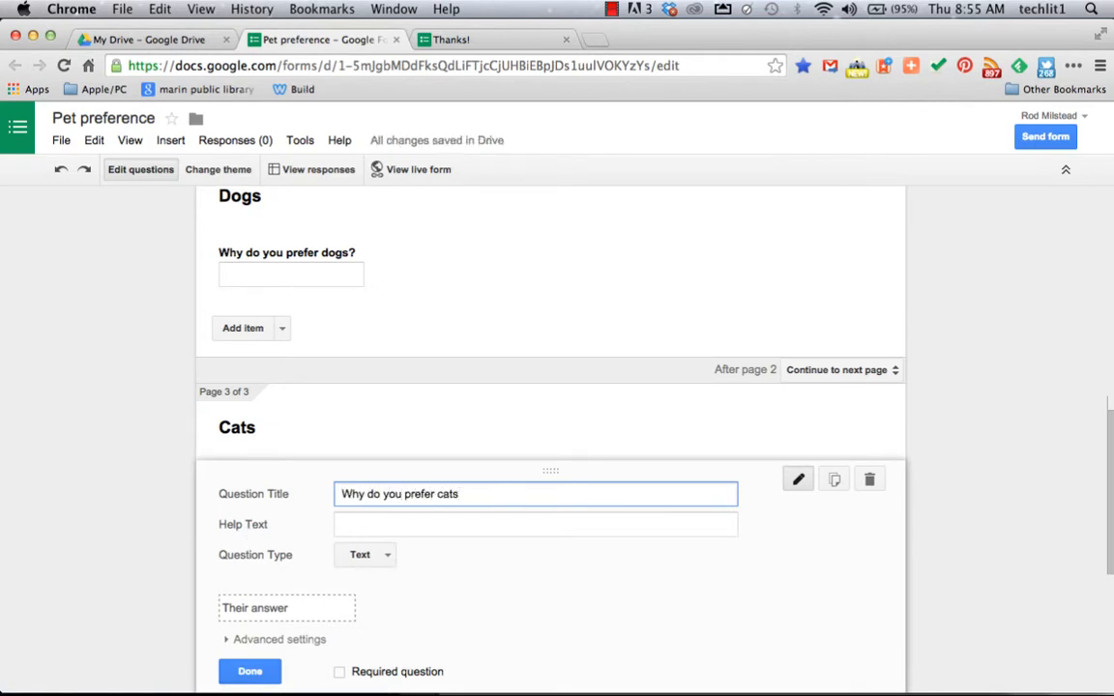
pyautogui.scroll(-3, 174, 596)
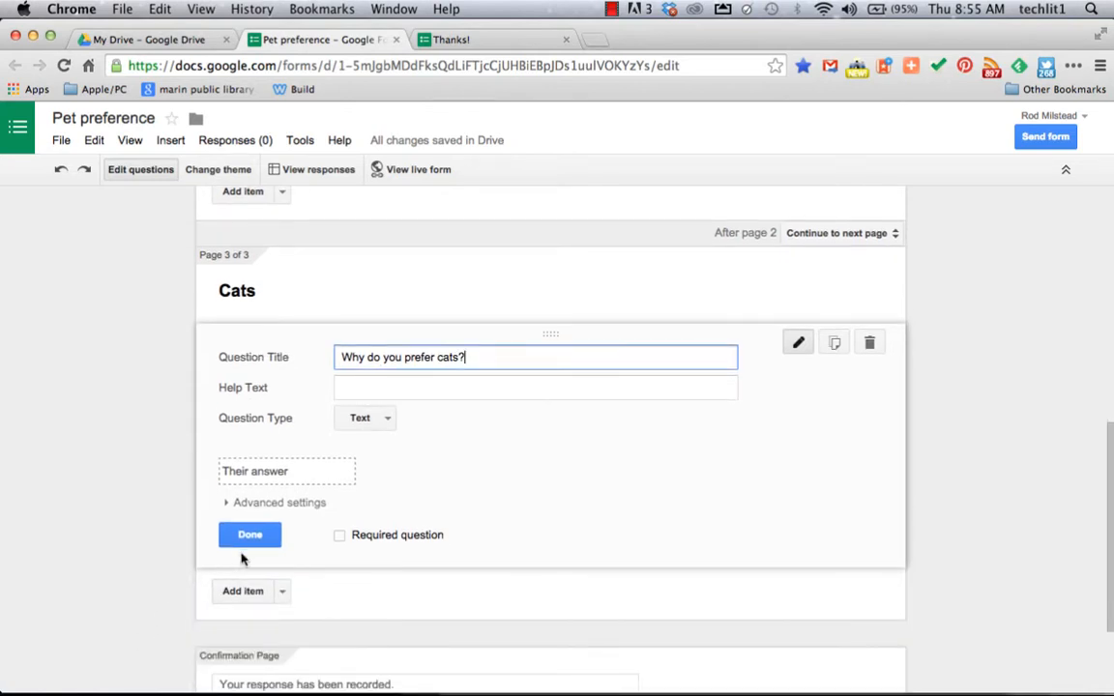
pyautogui.click(245, 546)
# Reopen the question "What type of pet do you prefer?" for editing and enable going to a page based on the answer
pyautogui.scroll(5, 117, 477)
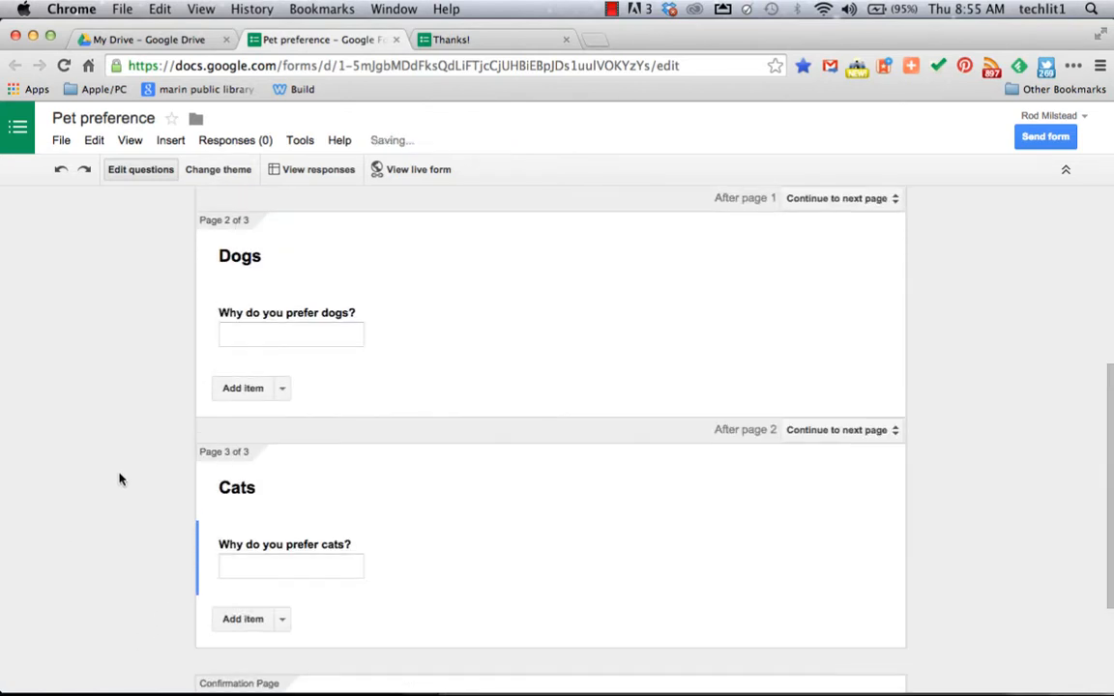
pyautogui.scroll(2, 119, 478)
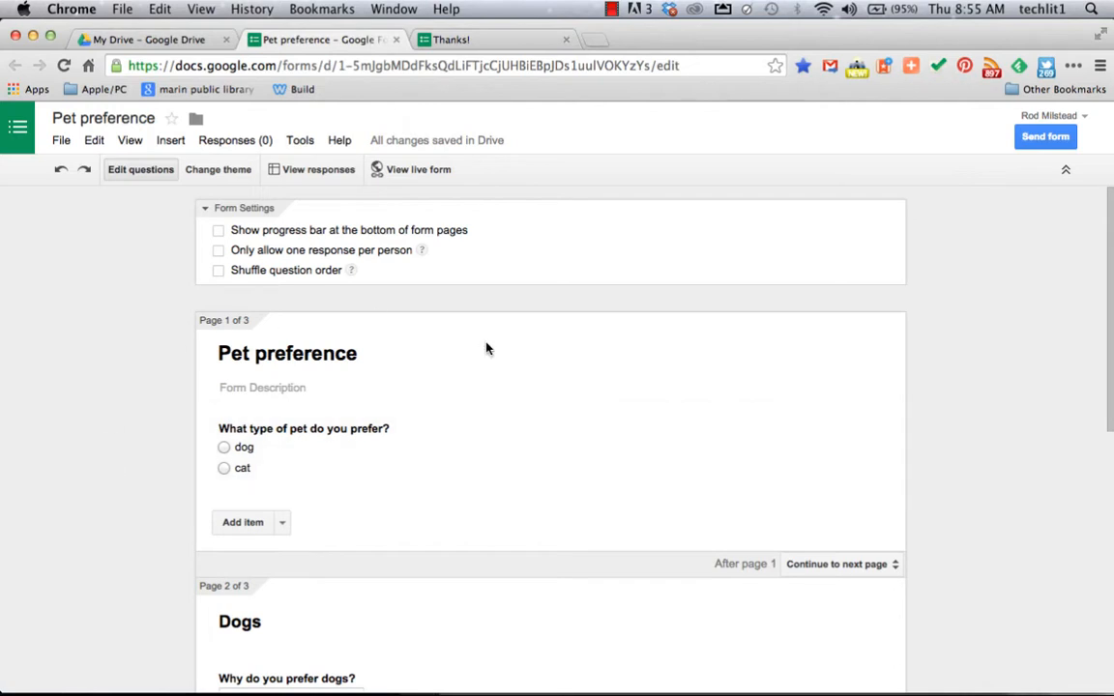
pyautogui.scroll(-4, 501, 427)
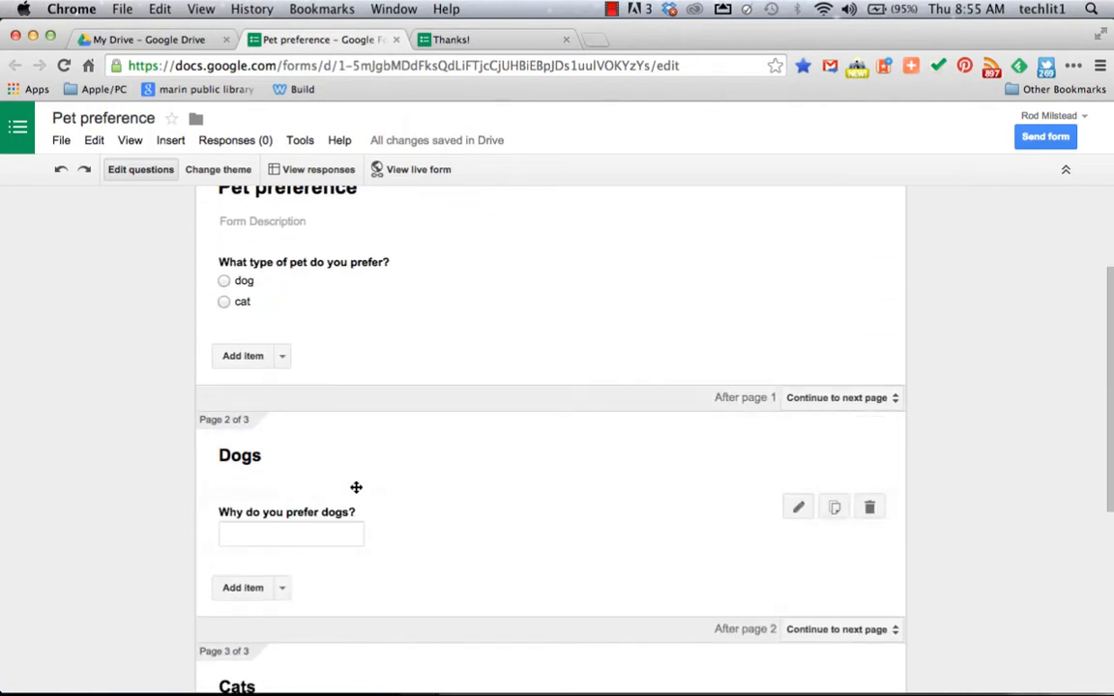
pyautogui.scroll(-6, 442, 493)
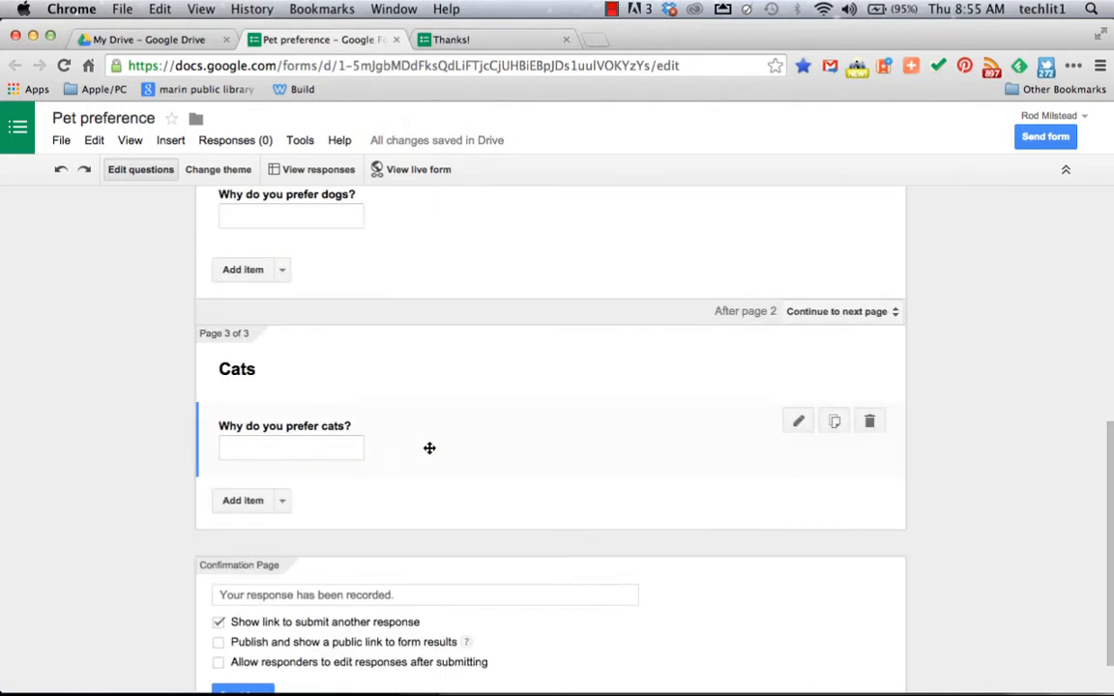
pyautogui.scroll(7, 428, 450)
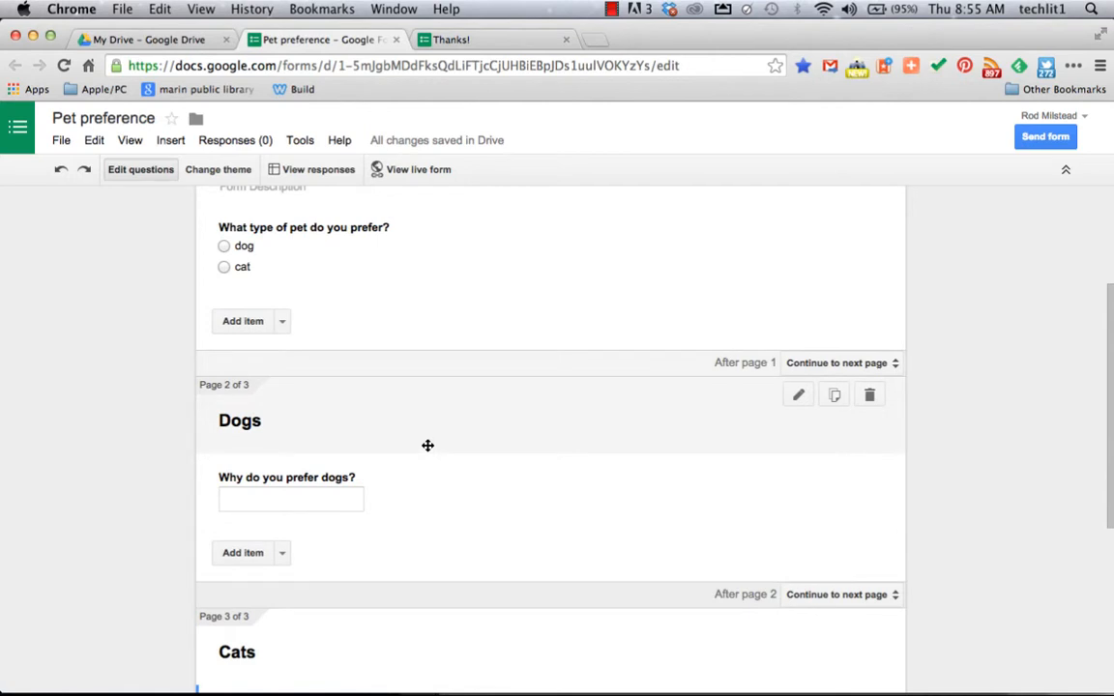
pyautogui.scroll(4, 427, 445)
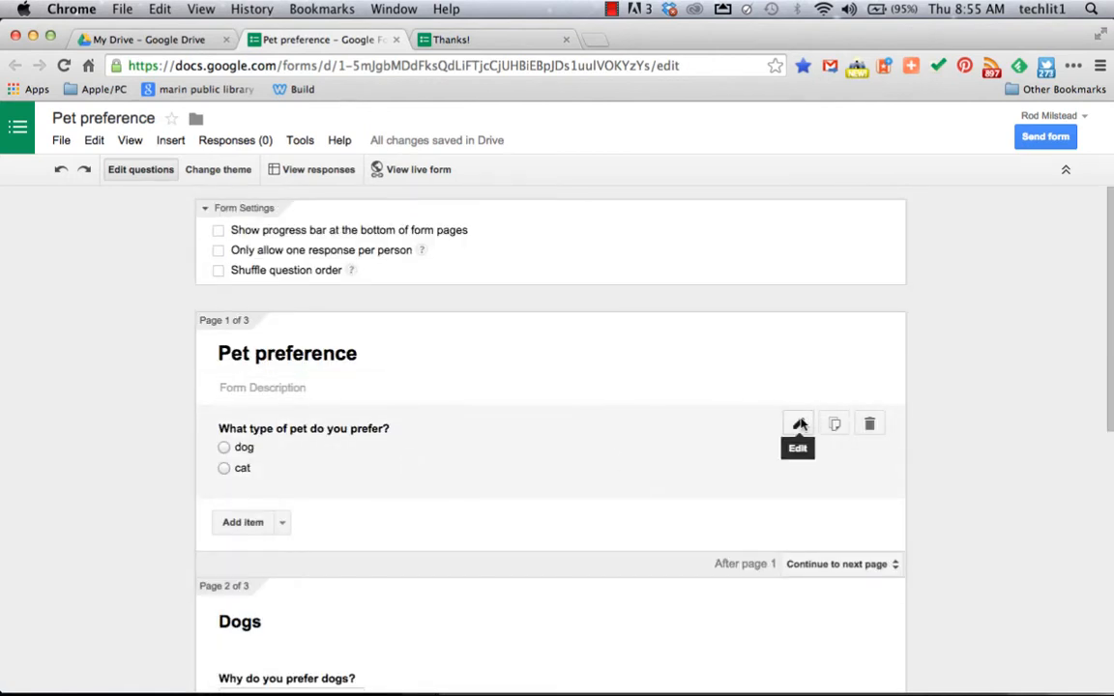
pyautogui.click(798, 424)
pyautogui.scroll(-2, 647, 520)
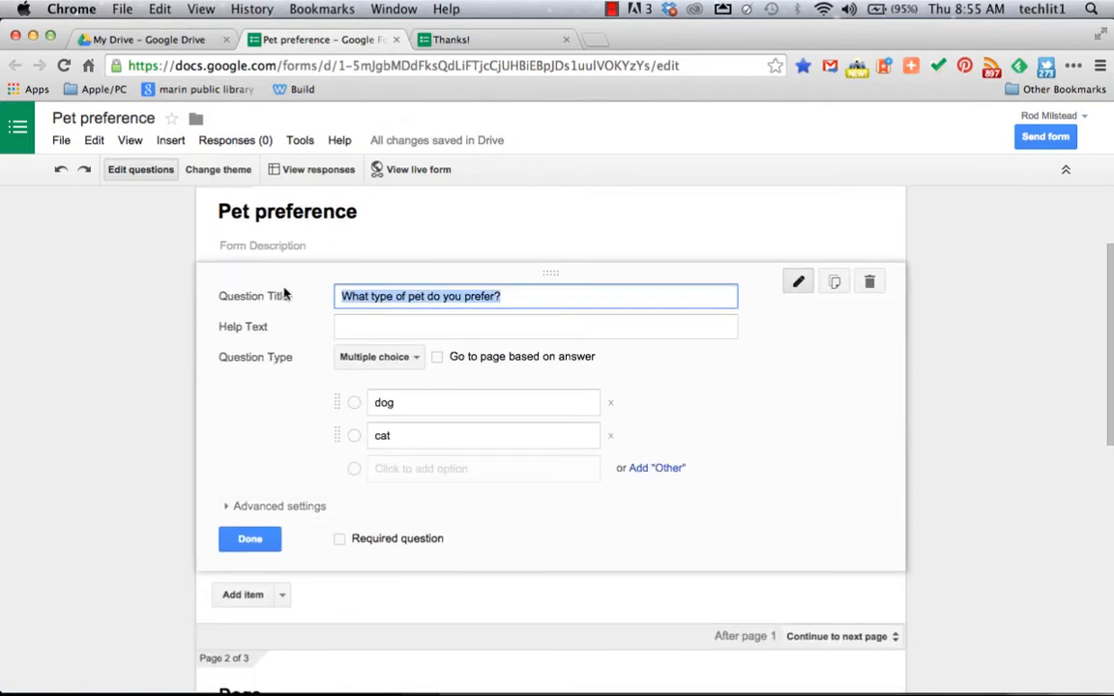
pyautogui.click(438, 360)
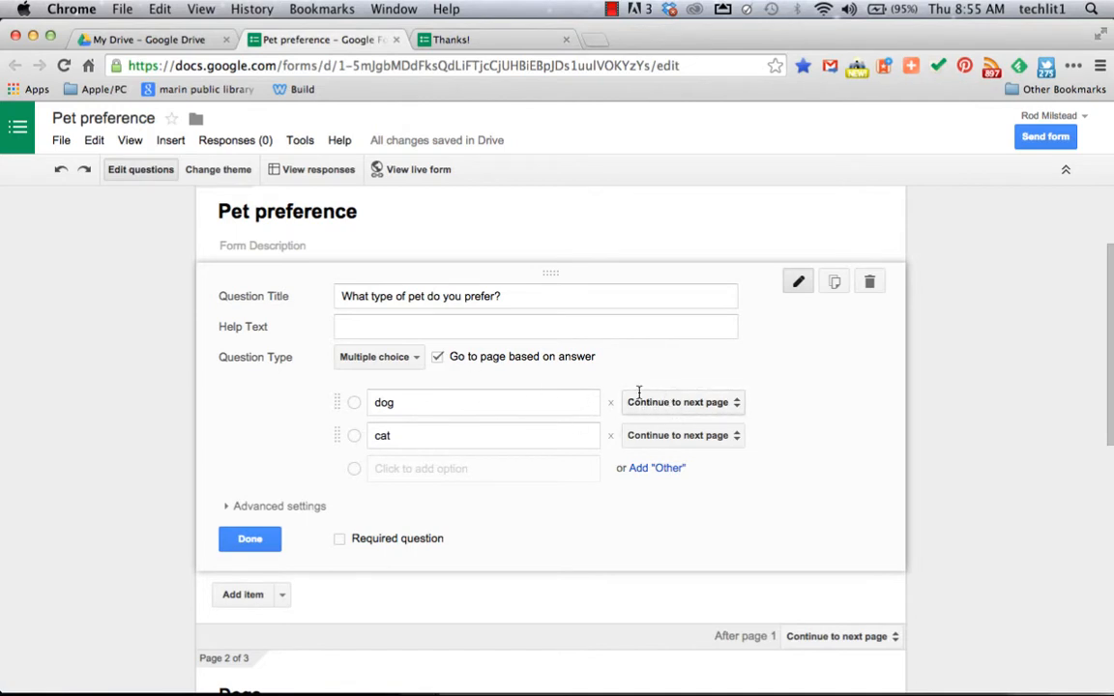
# Route the answer "dog" to page 2 (Dogs) and "cat" to page 3 (Cats), and finish editing the question
pyautogui.click(672, 404)
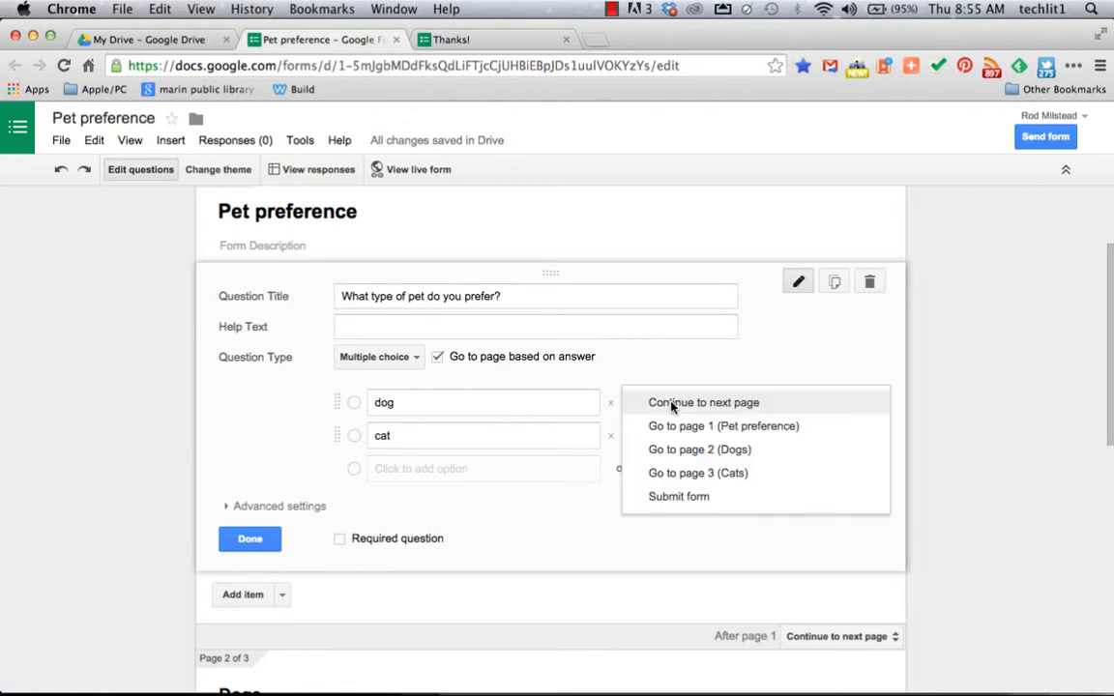
pyautogui.click(679, 450)
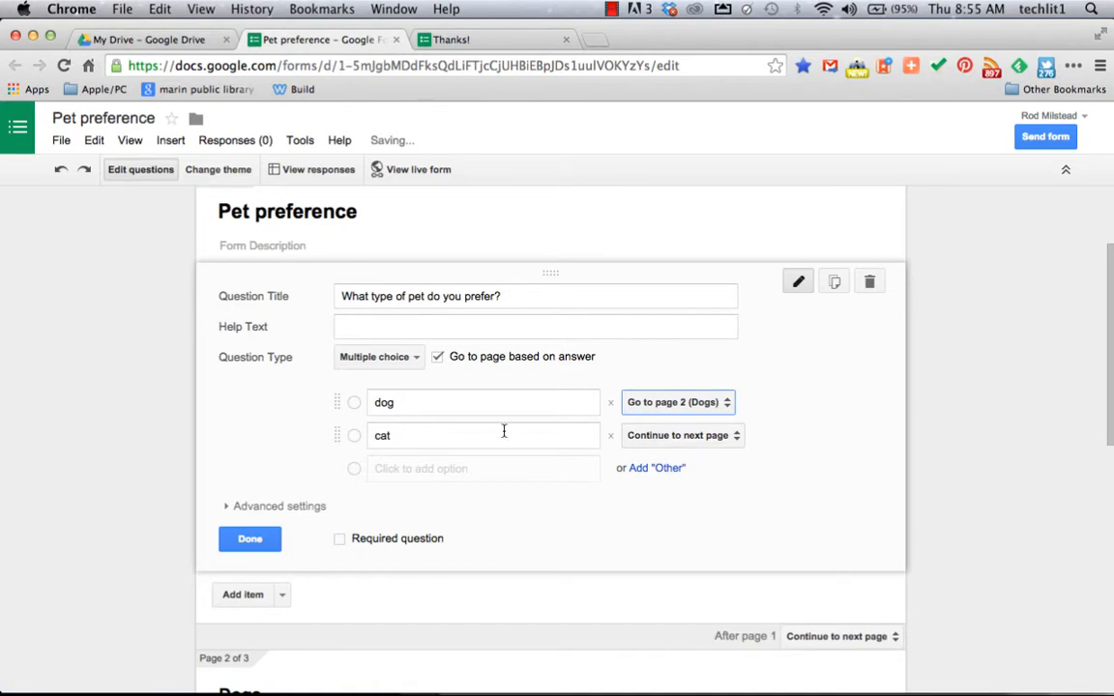
pyautogui.click(668, 437)
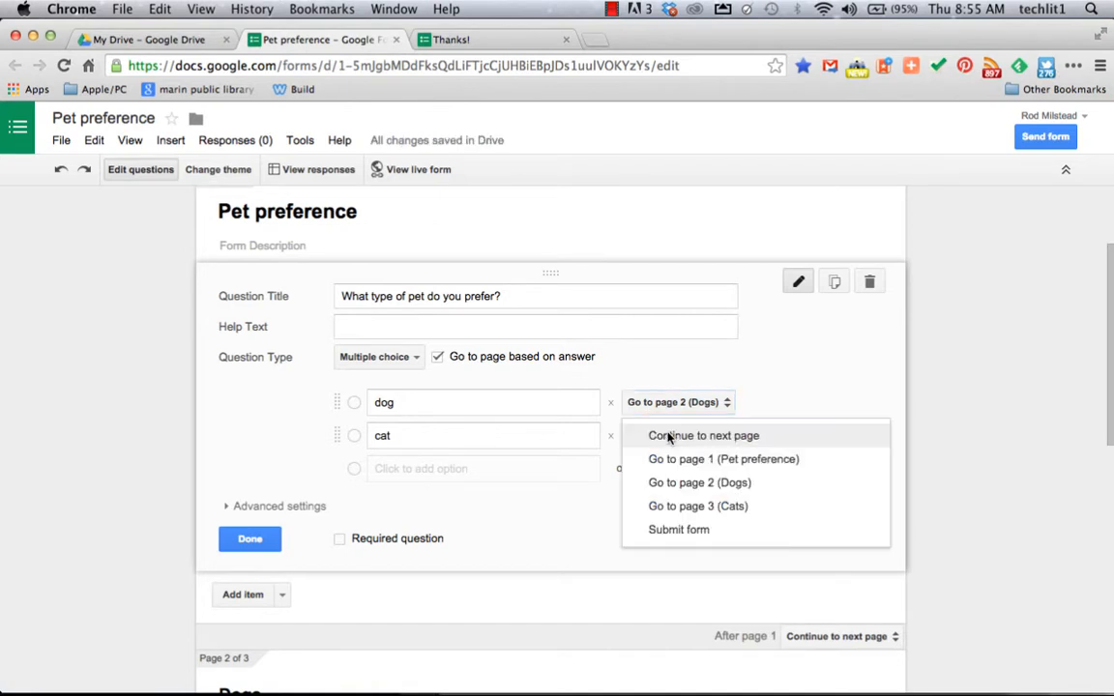
pyautogui.click(676, 509)
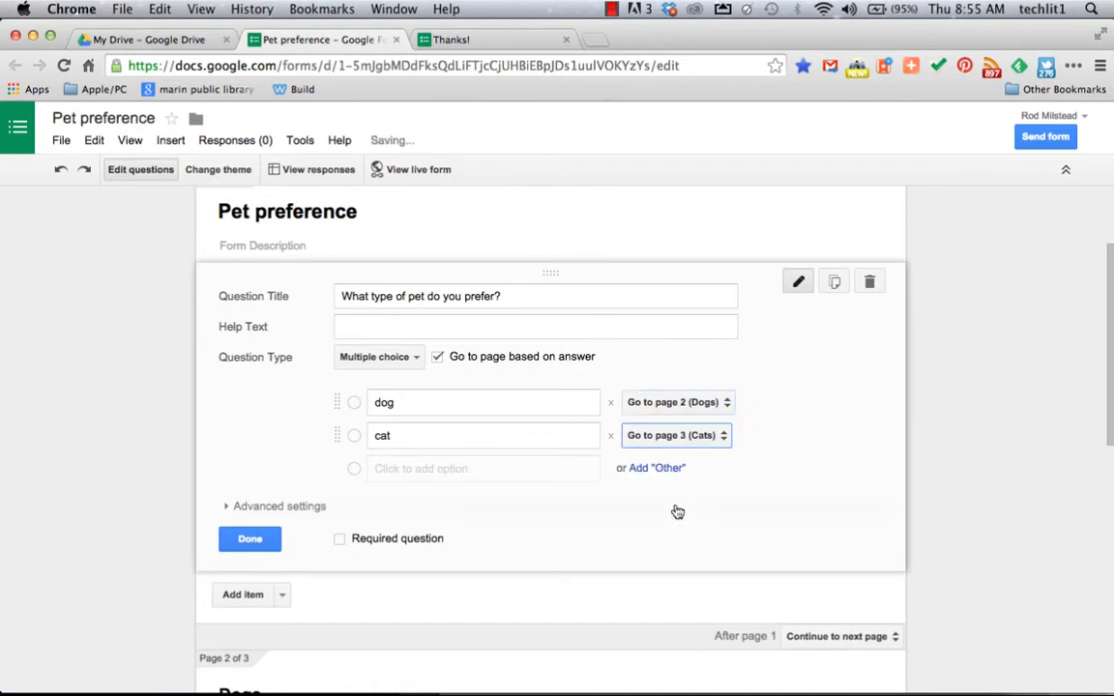
pyautogui.click(251, 541)
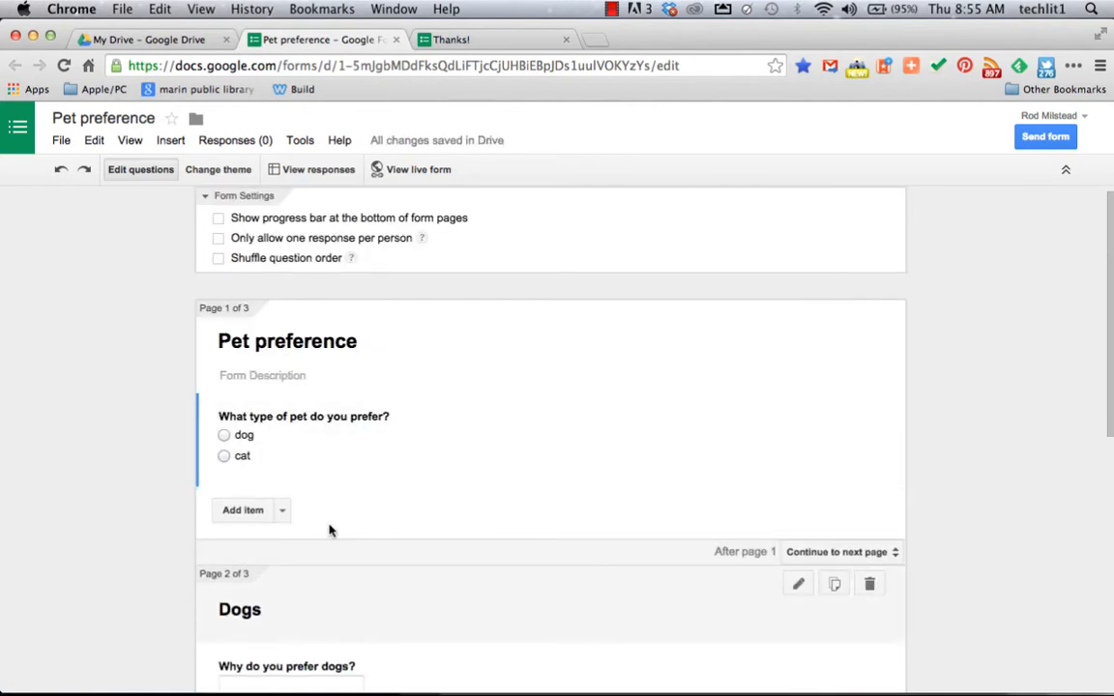
# Set the form to be submitted after page 2, the Dogs page
pyautogui.scroll(-5, 329, 530)
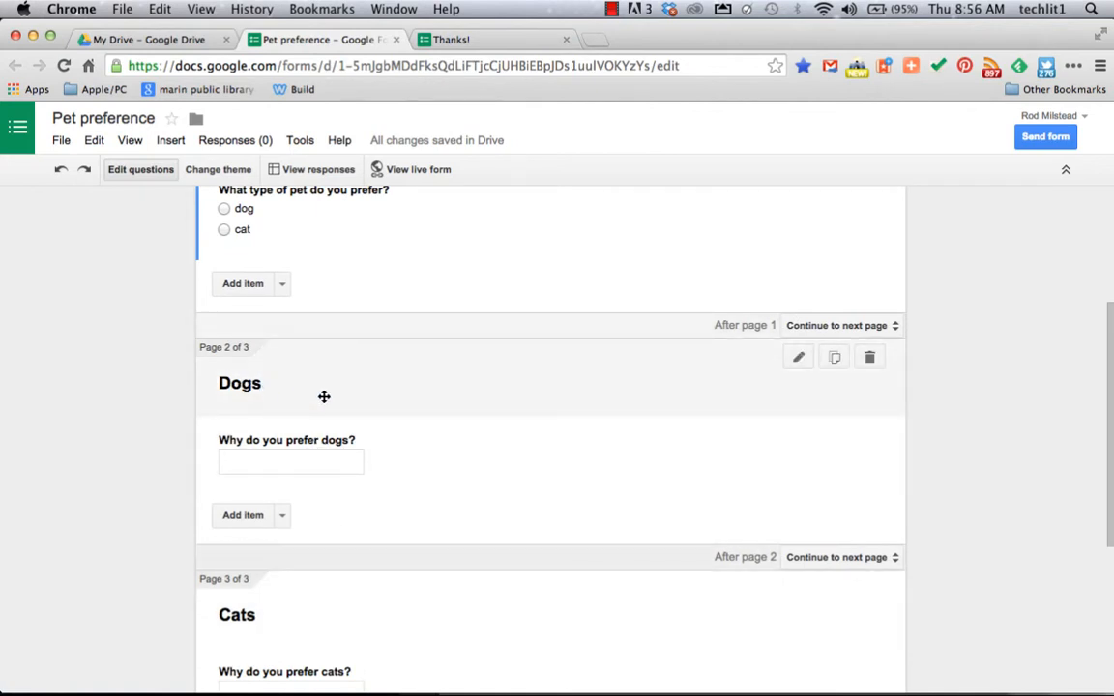
pyautogui.scroll(-1, 692, 427)
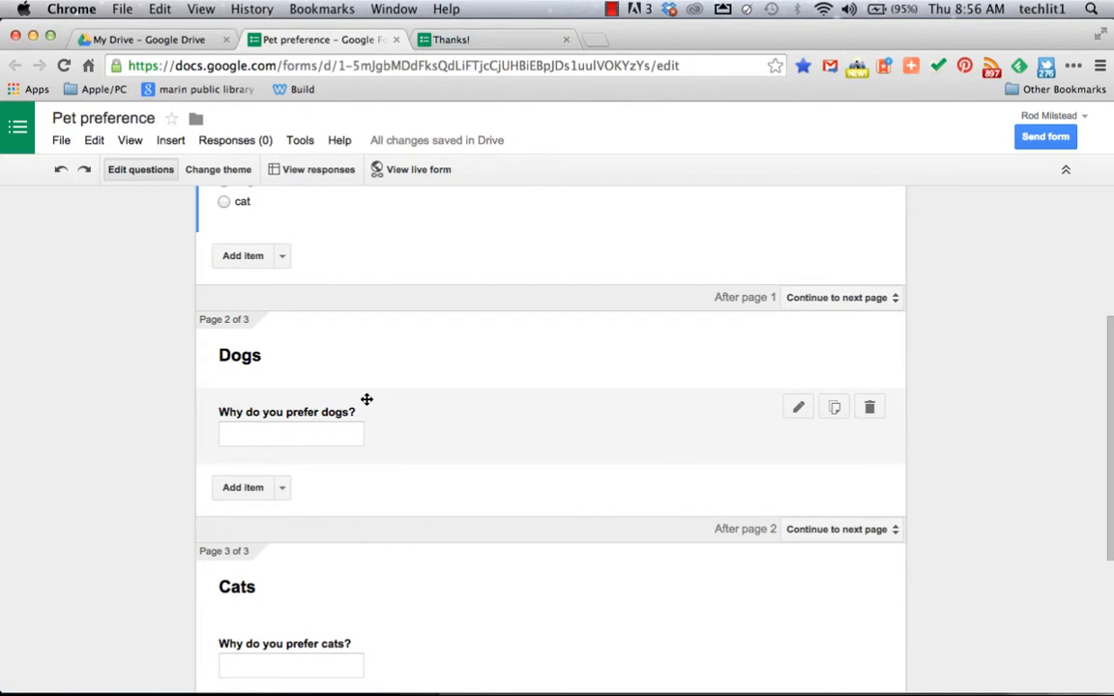
pyautogui.scroll(-1, 343, 452)
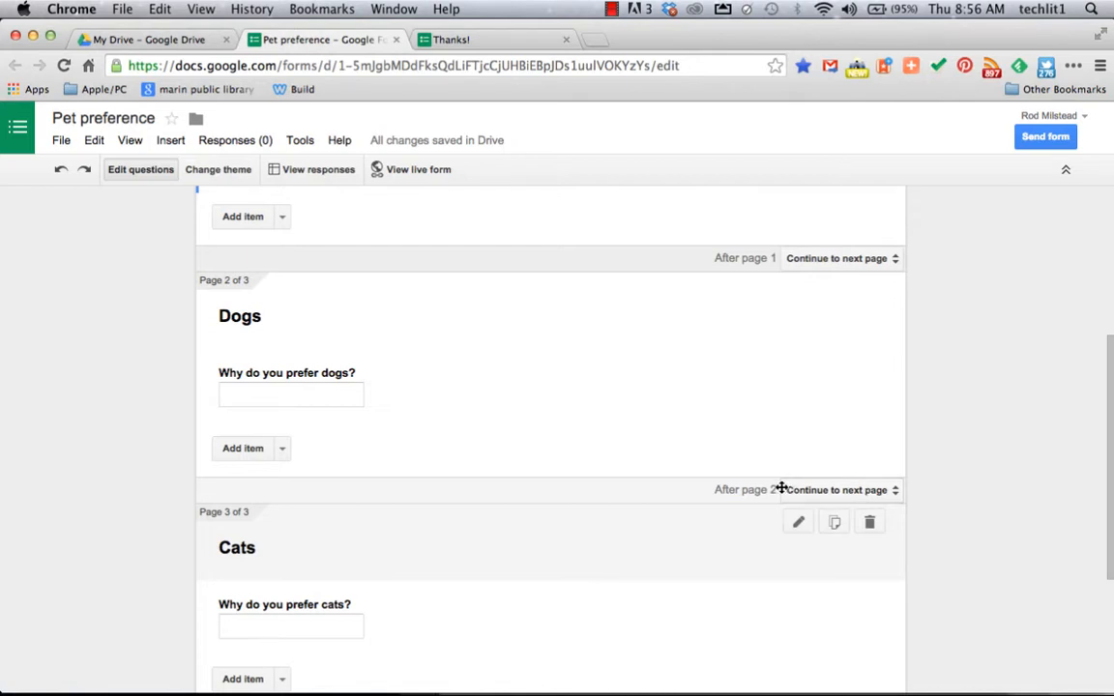
pyautogui.click(818, 493)
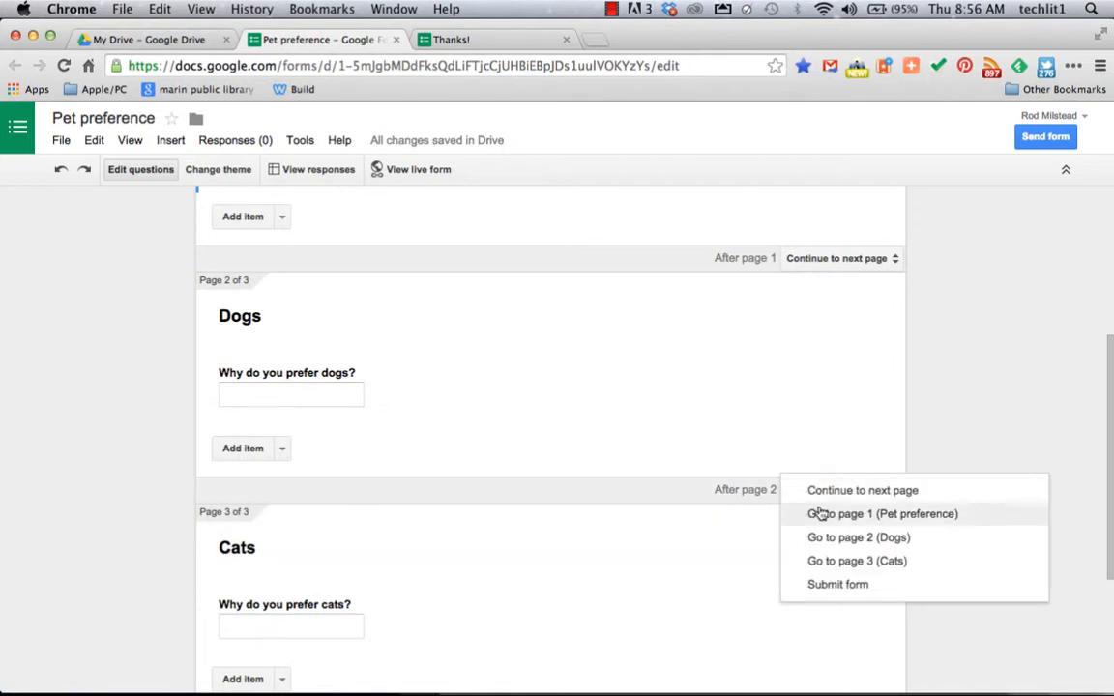
pyautogui.click(831, 585)
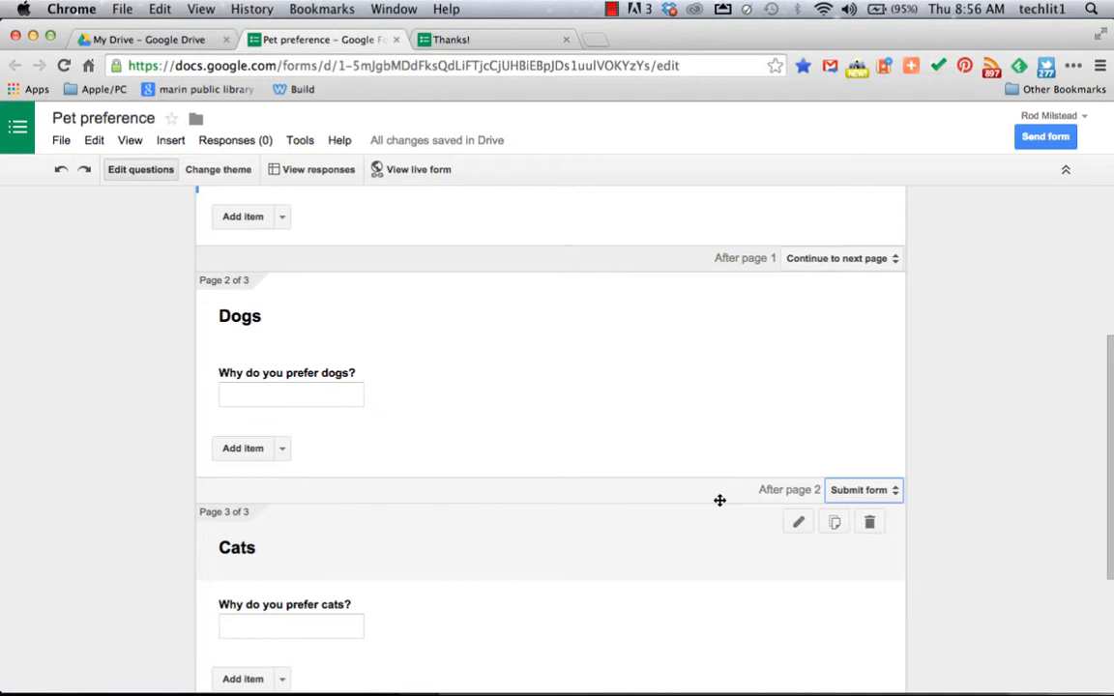
# Open the live form and submit a test response choosing "dog" with the reason "active"
pyautogui.scroll(-4, 720, 500)
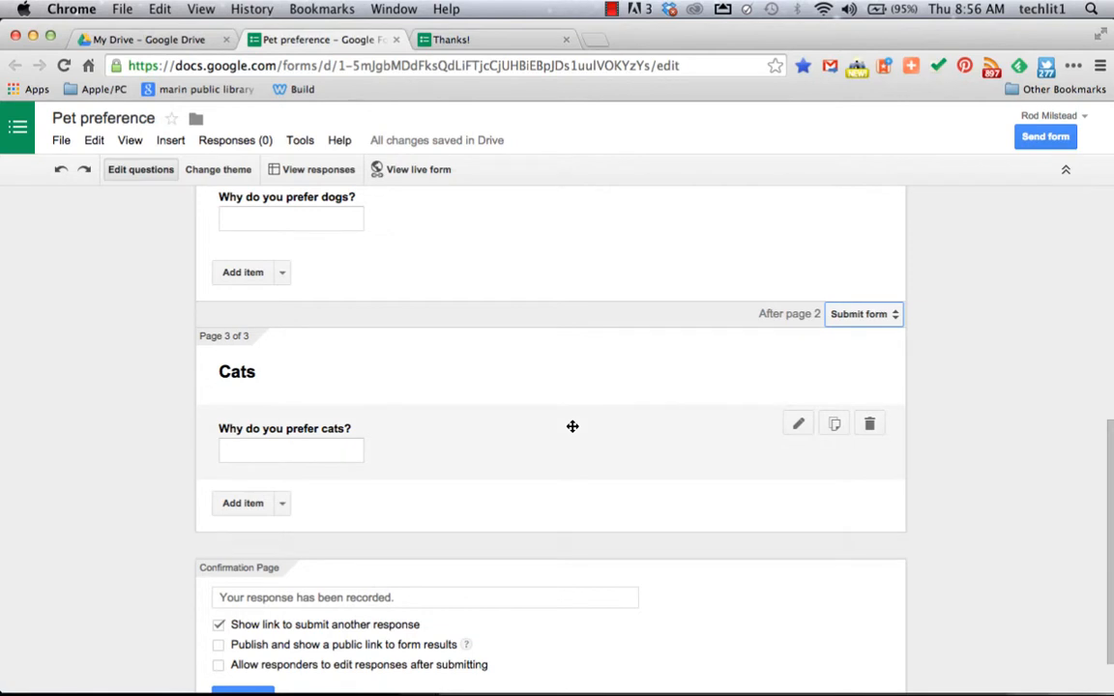
pyautogui.scroll(-2, 573, 427)
pyautogui.scroll(10, 572, 430)
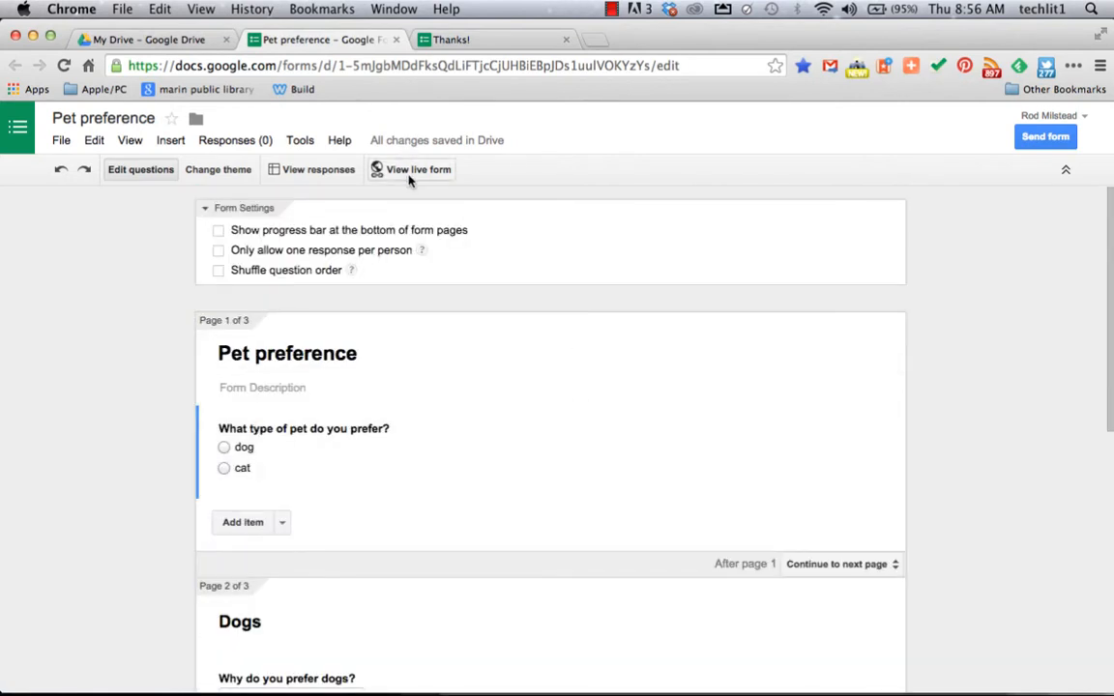
pyautogui.click(379, 172)
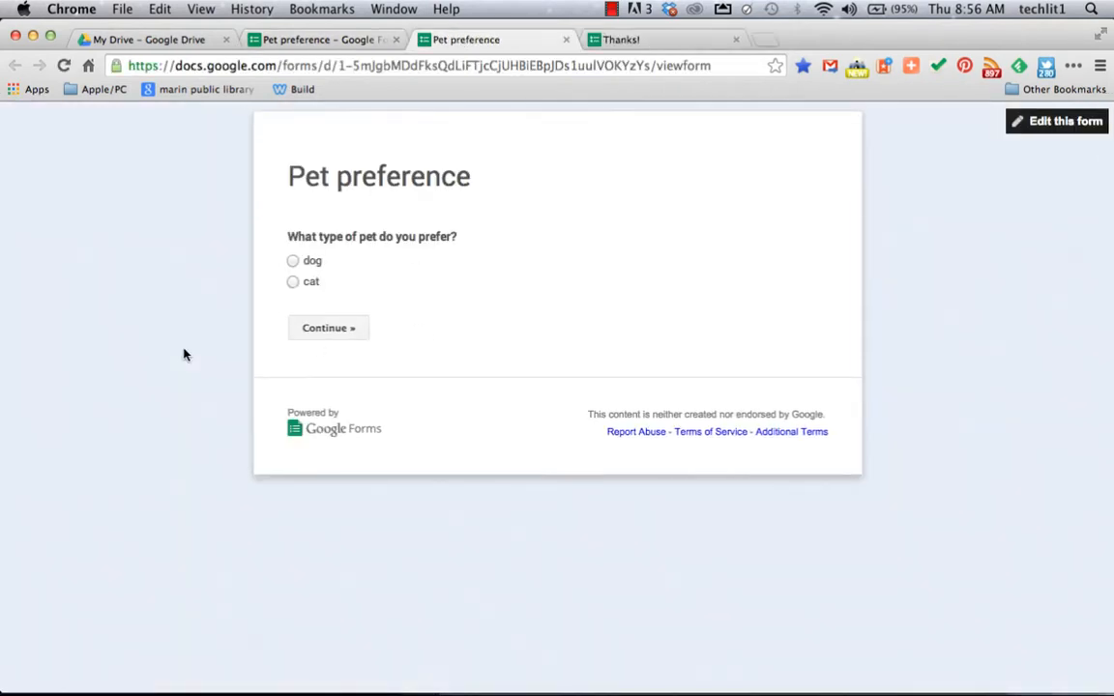
pyautogui.click(291, 260)
pyautogui.click(334, 330)
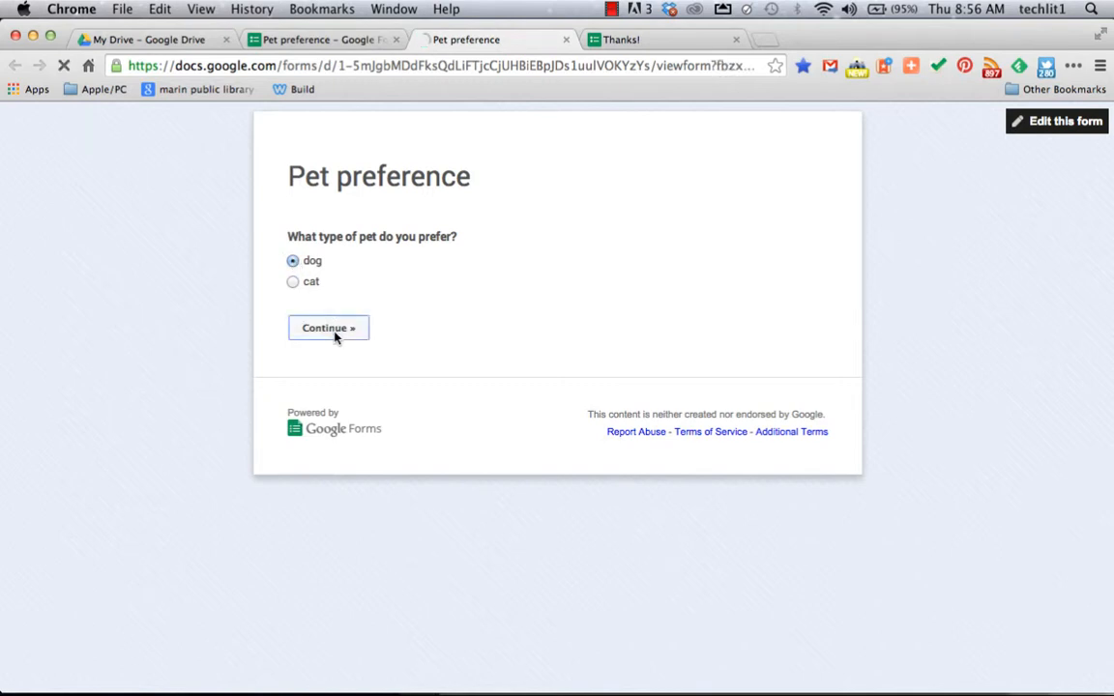
pyautogui.click(361, 304)
pyautogui.write('active')
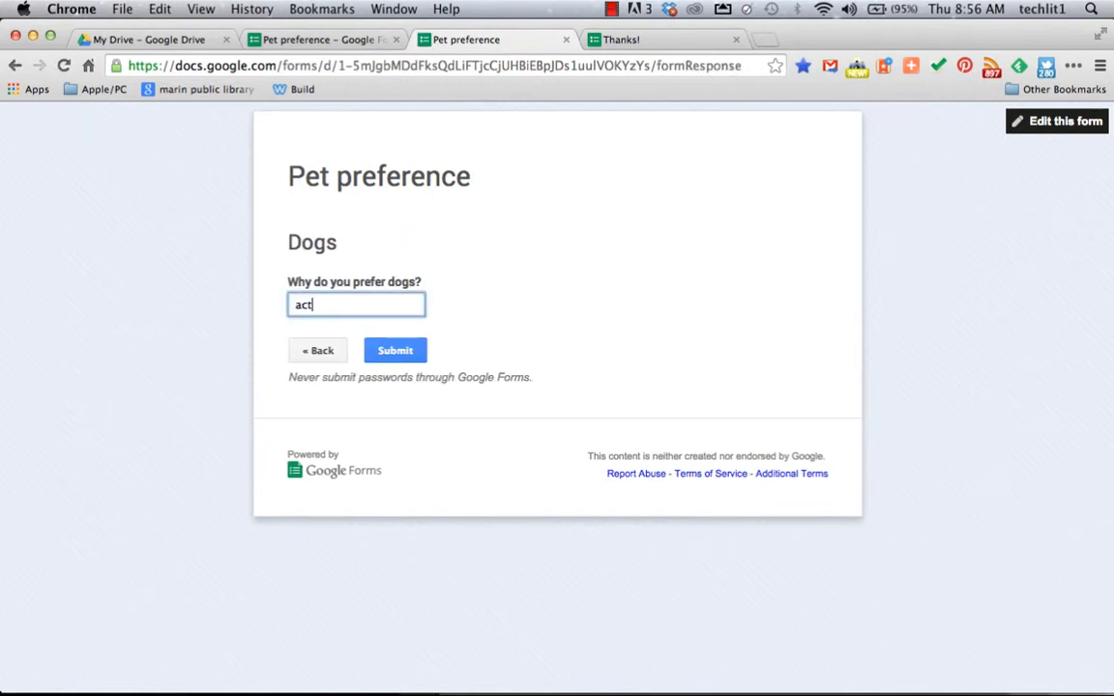
pyautogui.click(396, 352)
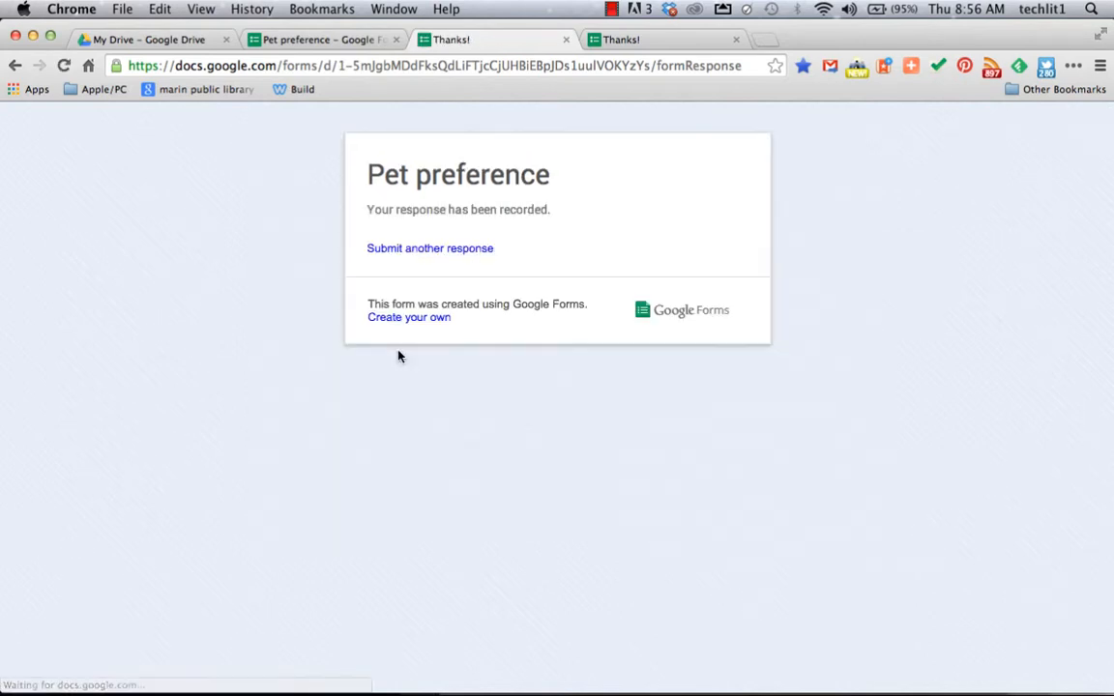
# Submit another test response choosing "cat" with the reason "peaceful"
pyautogui.click(426, 248)
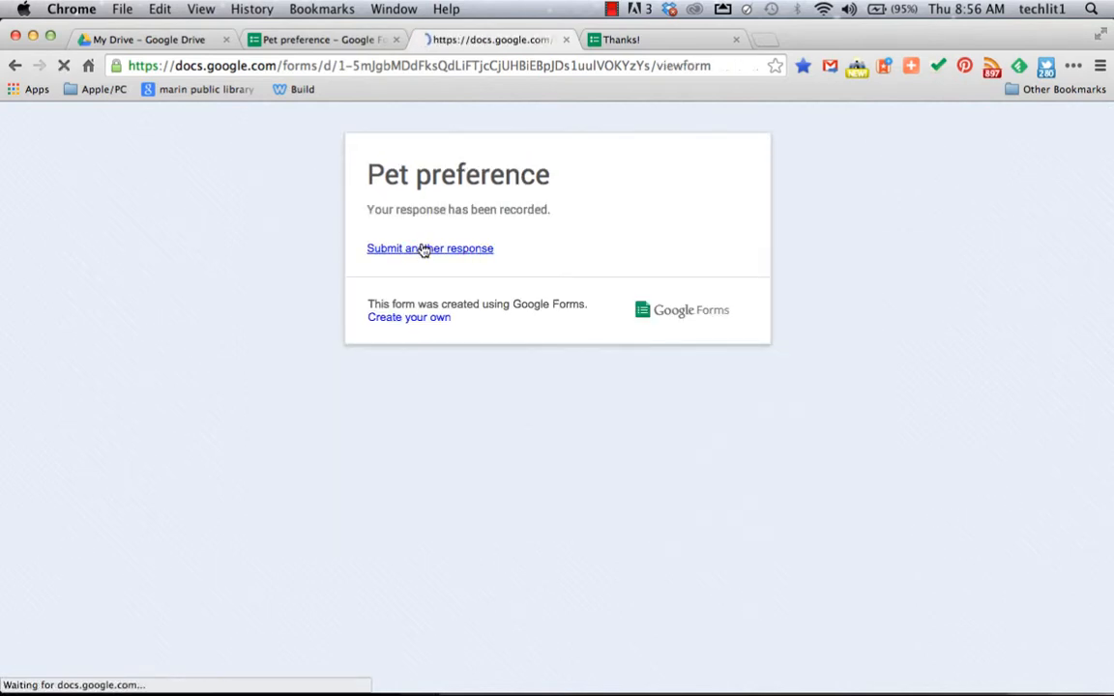
pyautogui.click(292, 282)
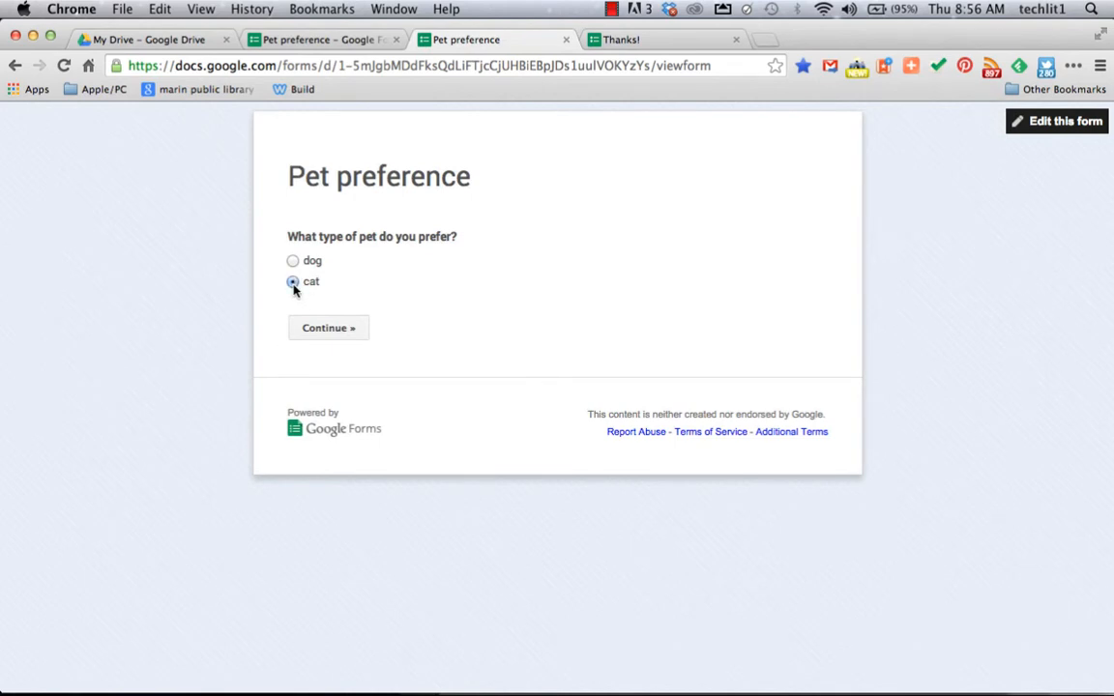
pyautogui.click(329, 327)
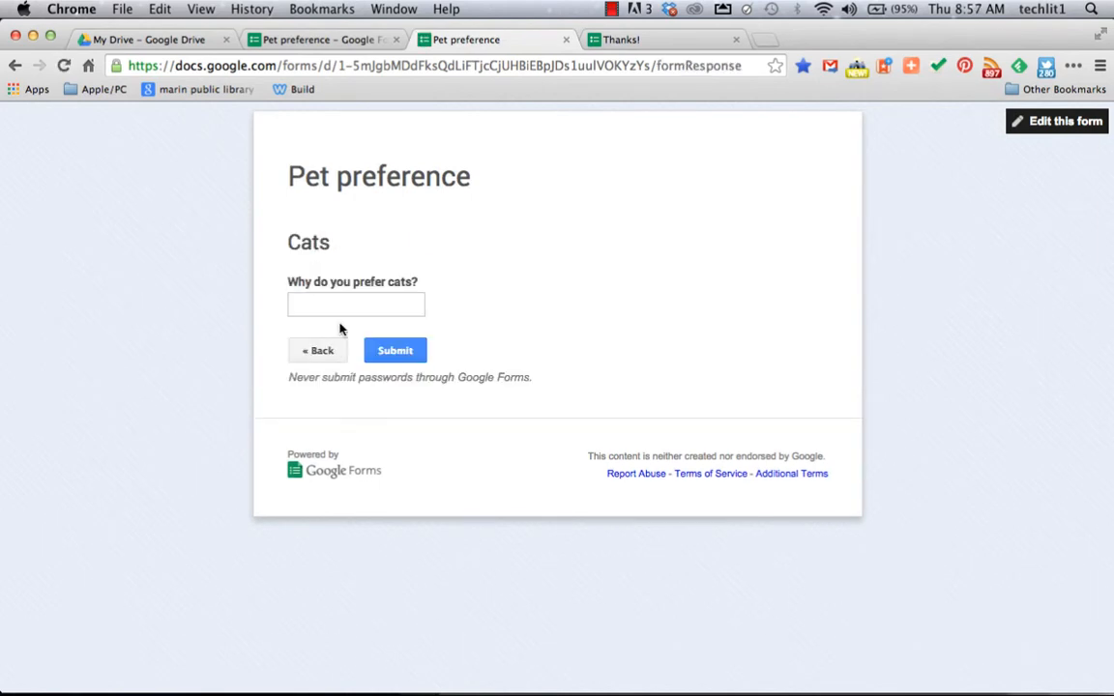
pyautogui.write('pe')
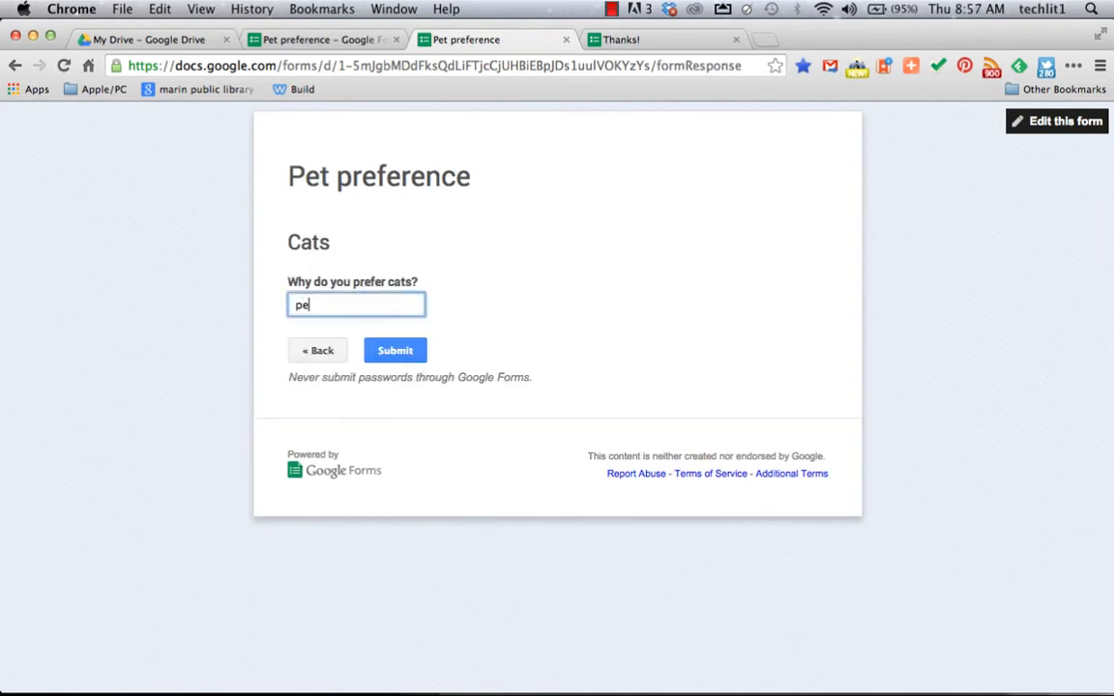
pyautogui.write('aceful')
pyautogui.click(390, 350)
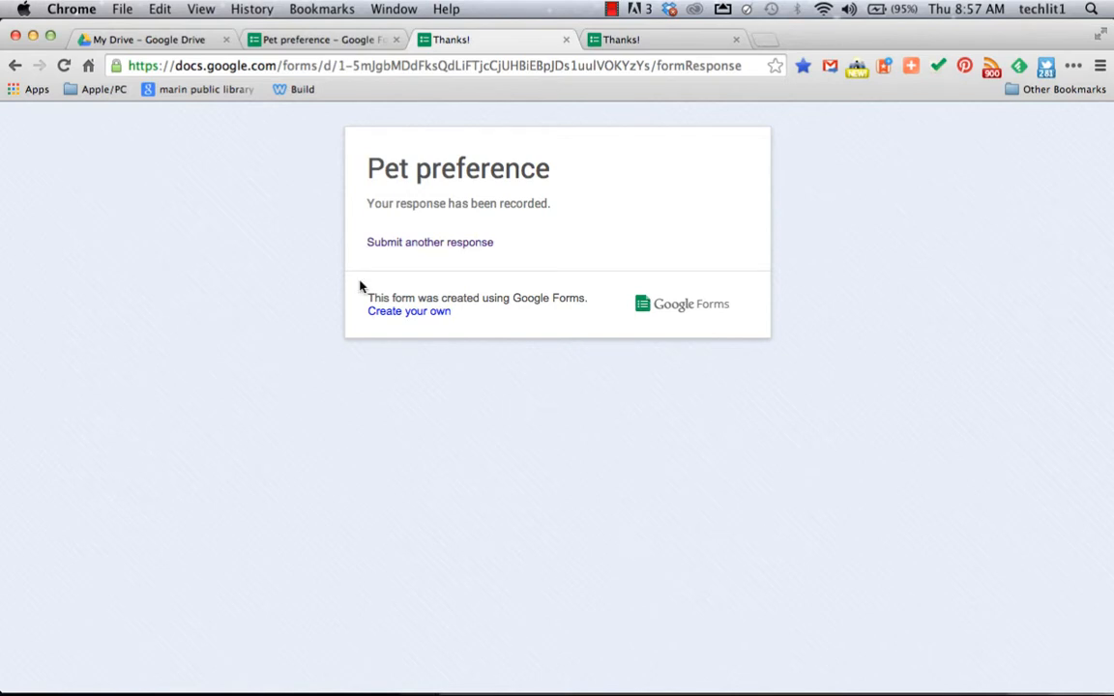
# Return to the Pet preference form editor and view the collected responses in their spreadsheet
pyautogui.click(287, 43)
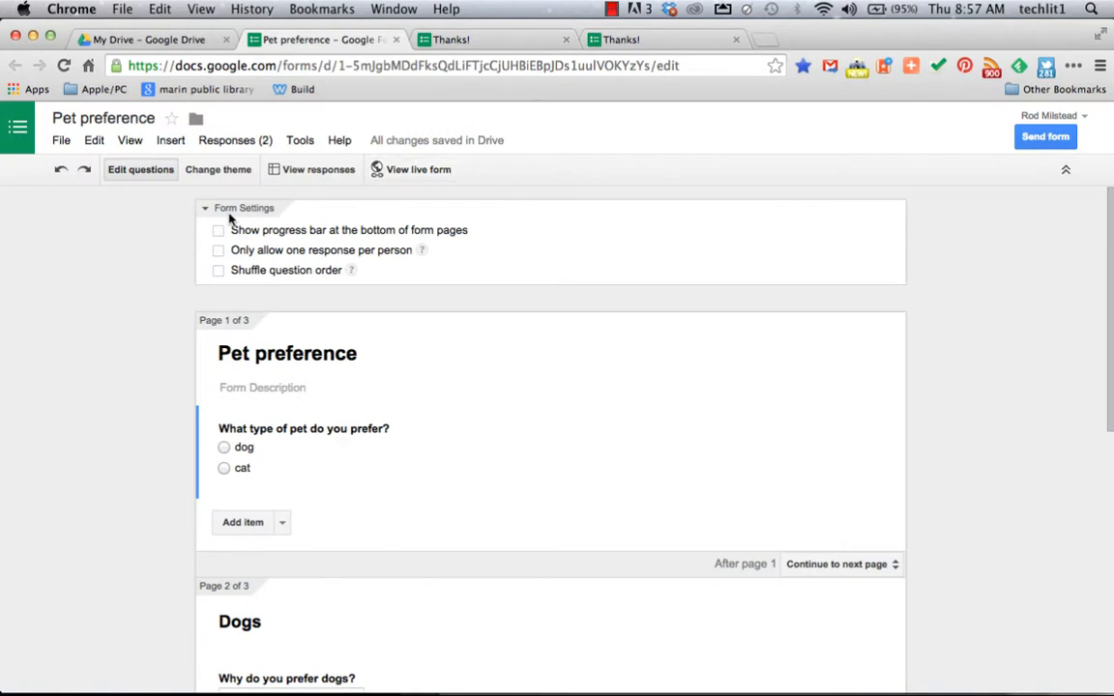
pyautogui.scroll(-2, 293, 348)
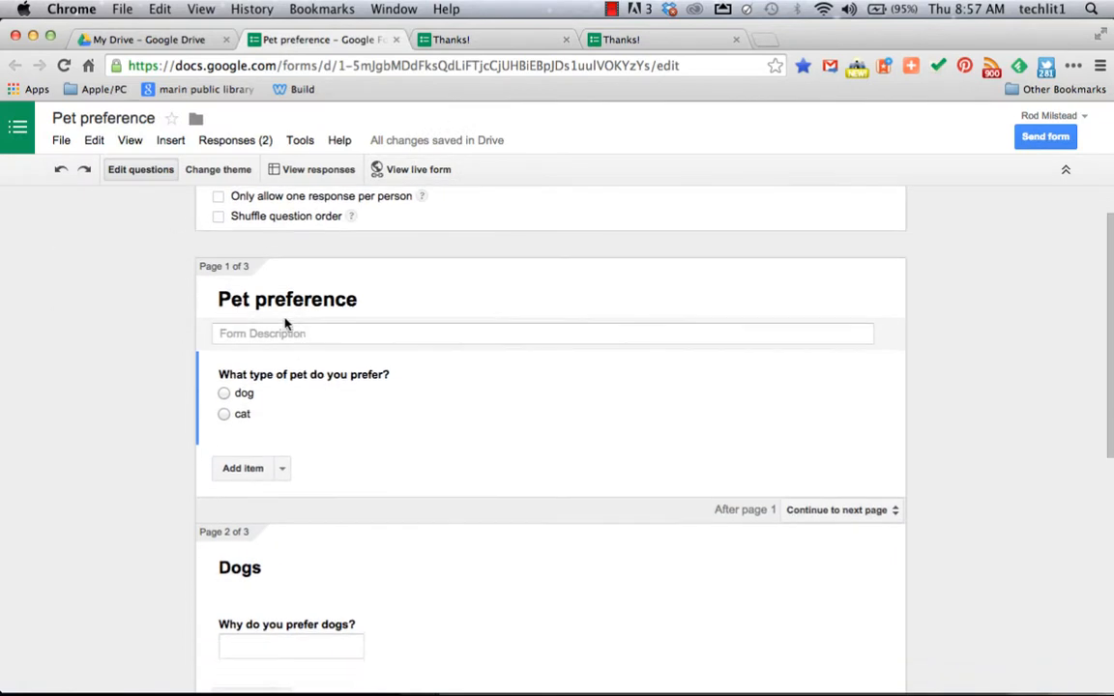
pyautogui.click(302, 172)
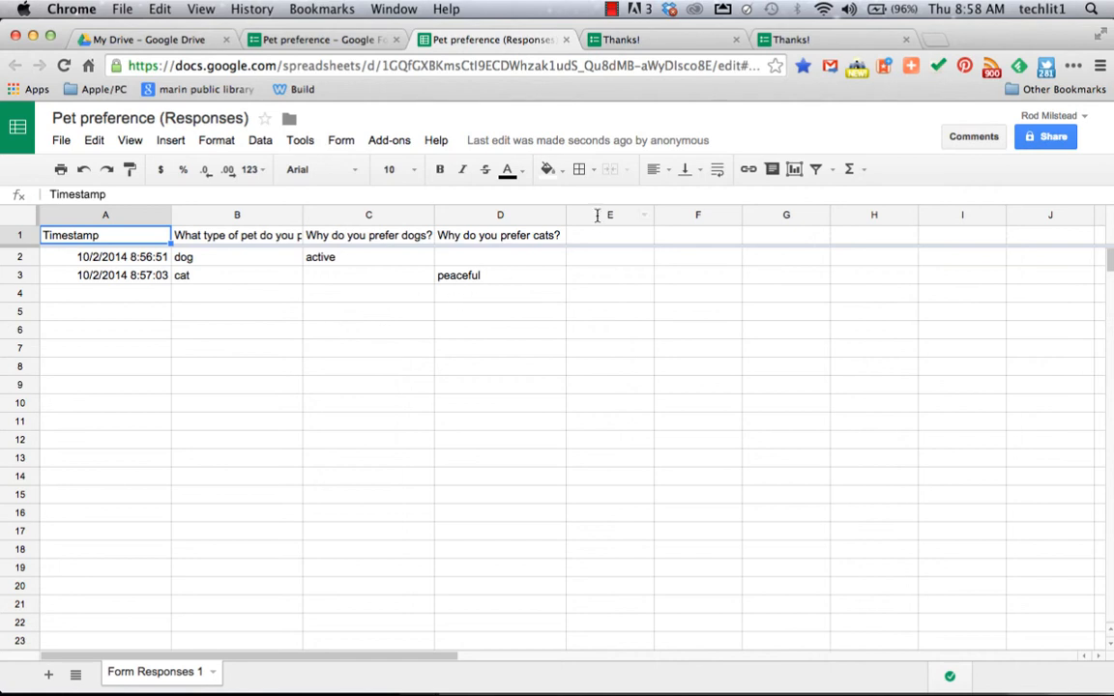
pyautogui.click(610, 10)
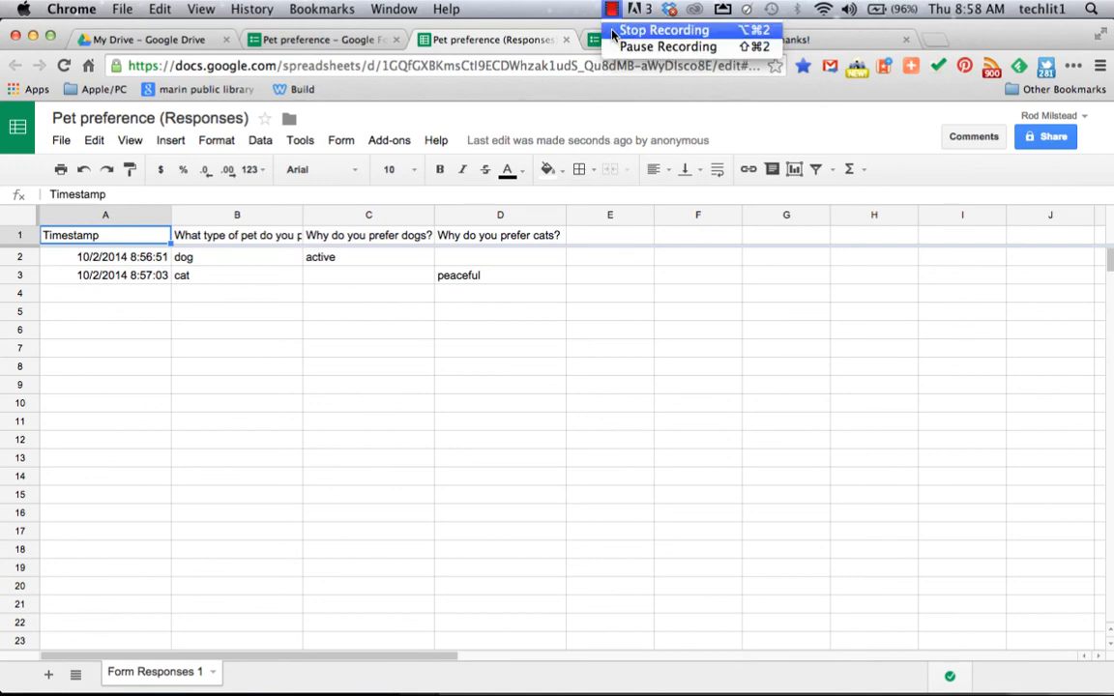